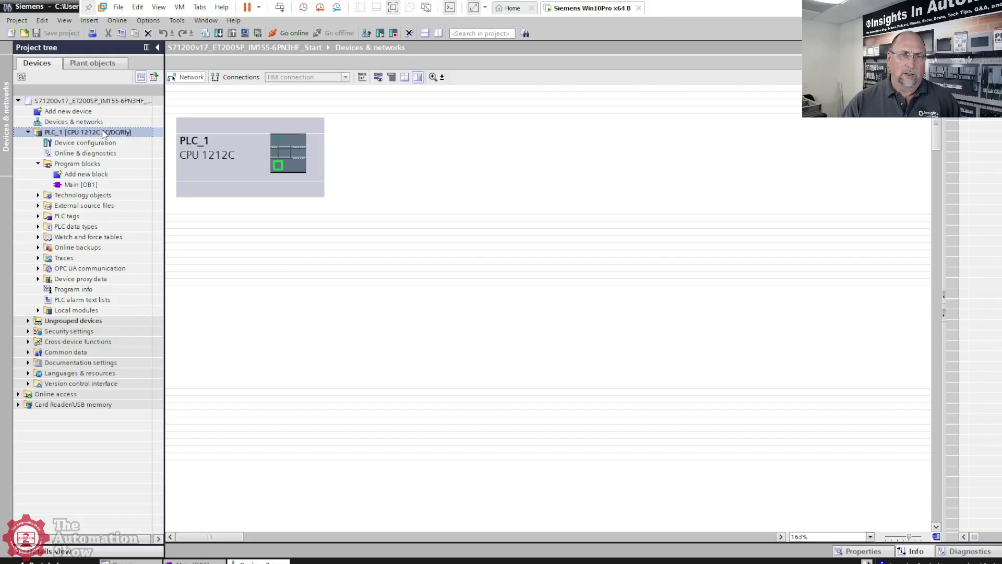
- Open the Main [OB1] ladder program and expand Online access to the Intel 82574L adapter
{"action": "double_click", "coordinate": [81, 184]}
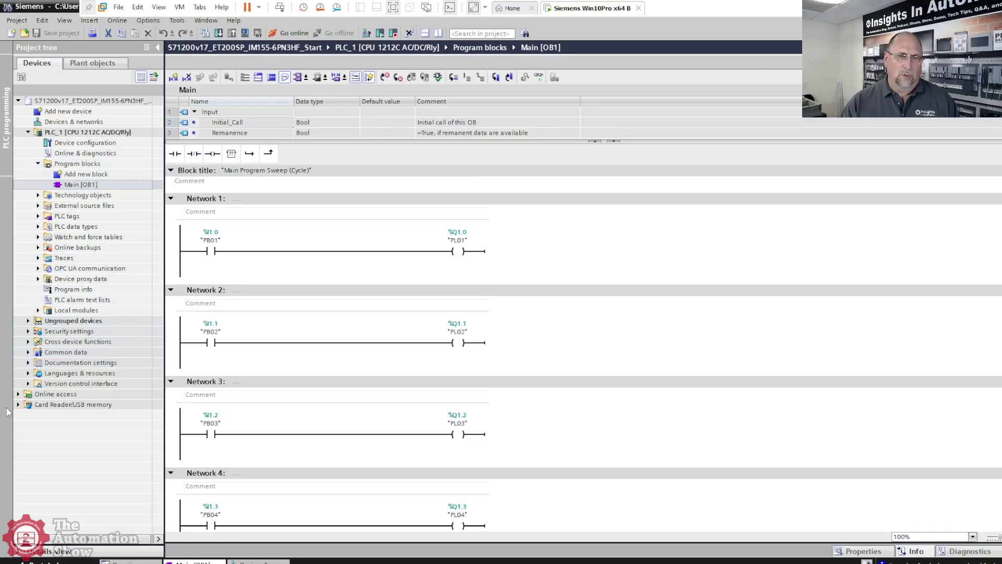
{"action": "left_click", "coordinate": [18, 395]}
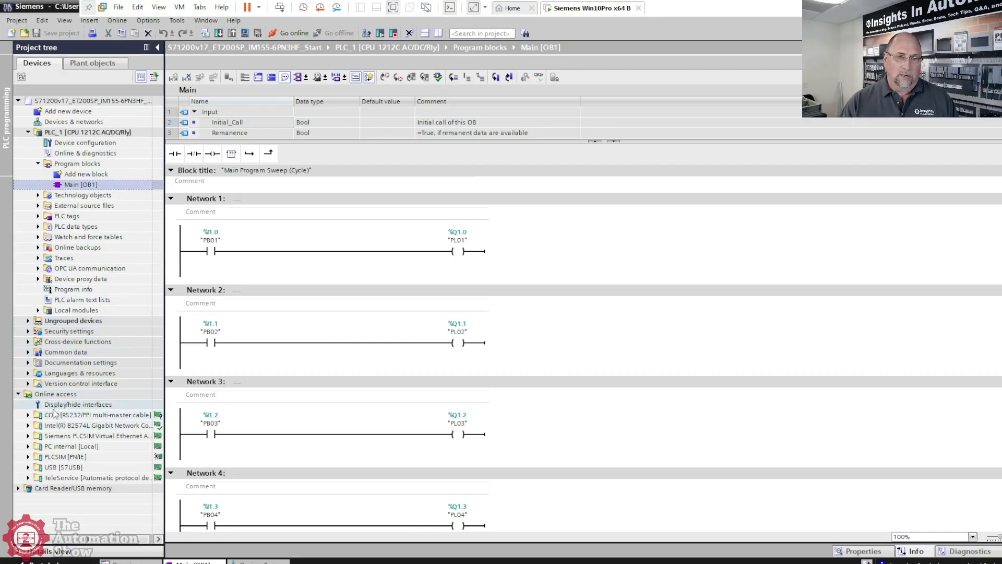
{"action": "left_click", "coordinate": [29, 426]}
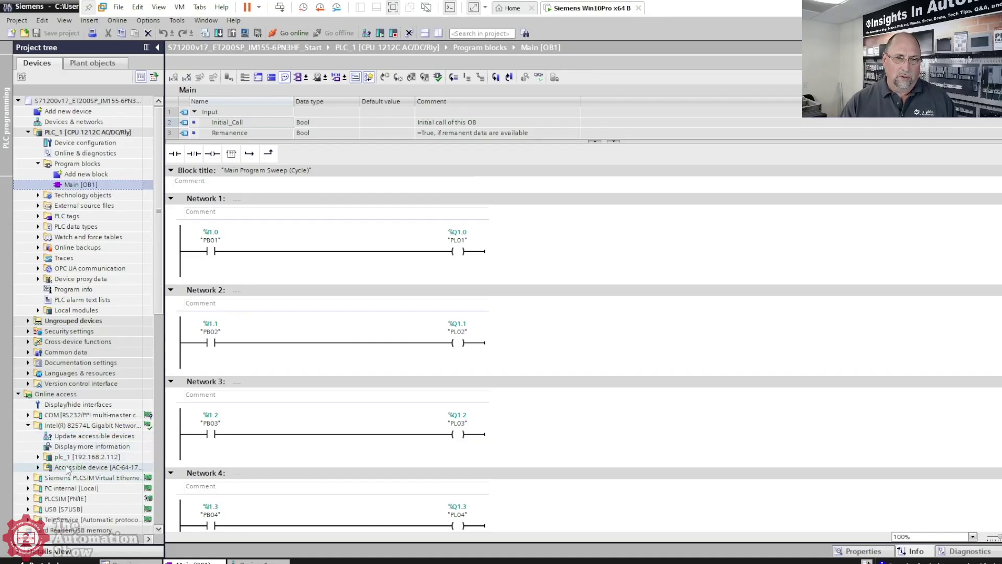
- Update accessible devices, finding plc_1 at 192.168.2.112 and expanding the new accessible device
{"action": "left_click", "coordinate": [73, 438]}
{"action": "double_click", "coordinate": [73, 441]}
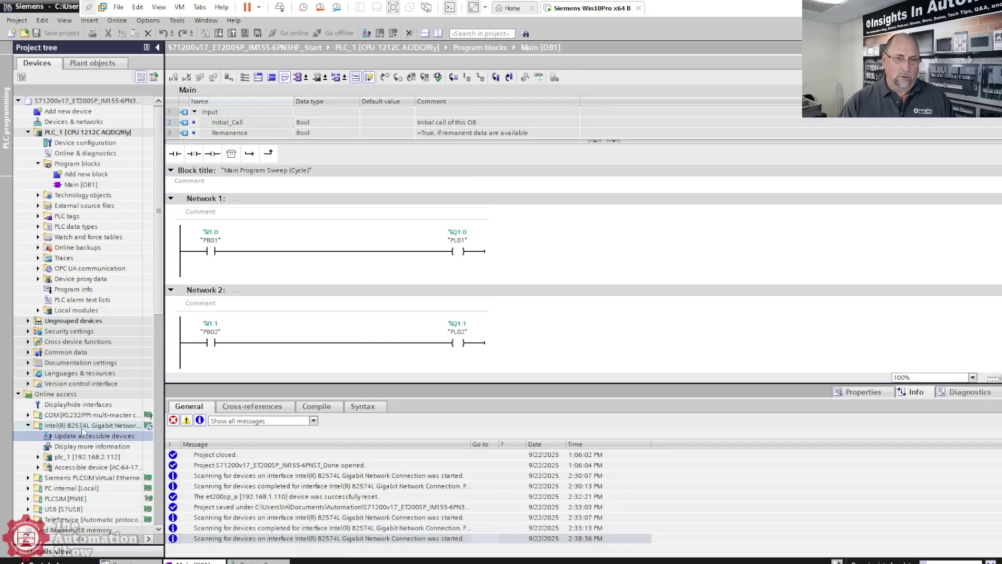
{"action": "left_click", "coordinate": [71, 457]}
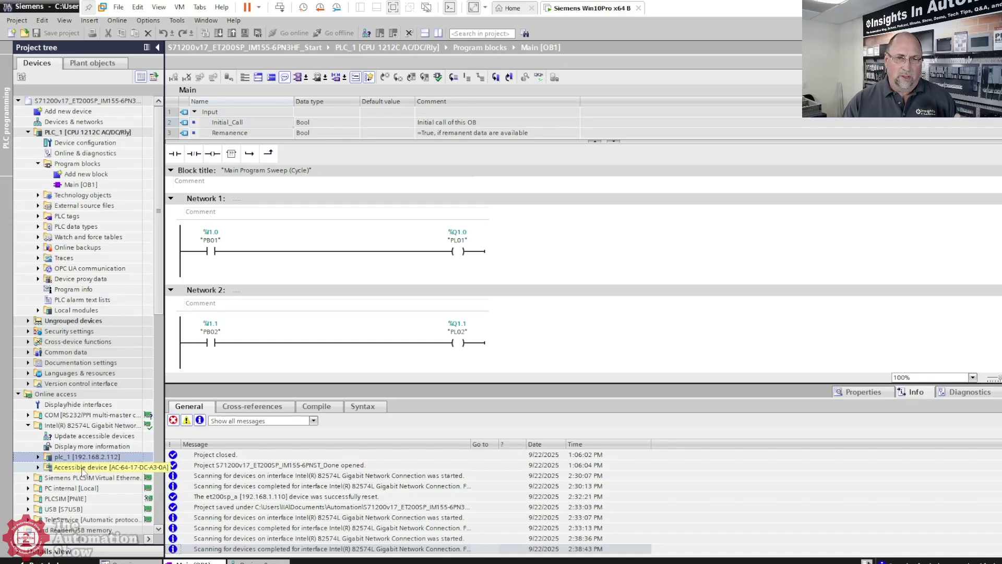
{"action": "left_click", "coordinate": [82, 468]}
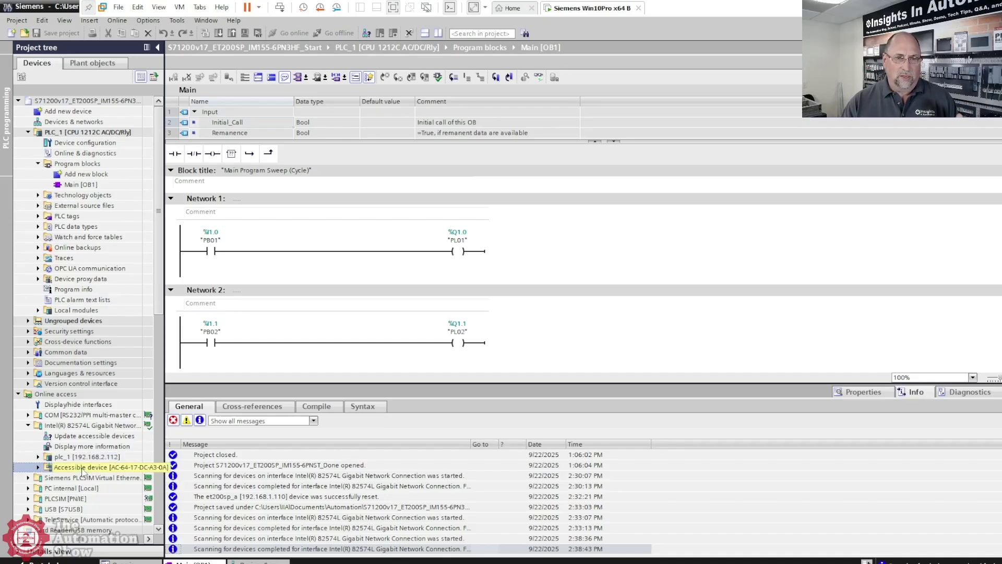
{"action": "left_click", "coordinate": [38, 469]}
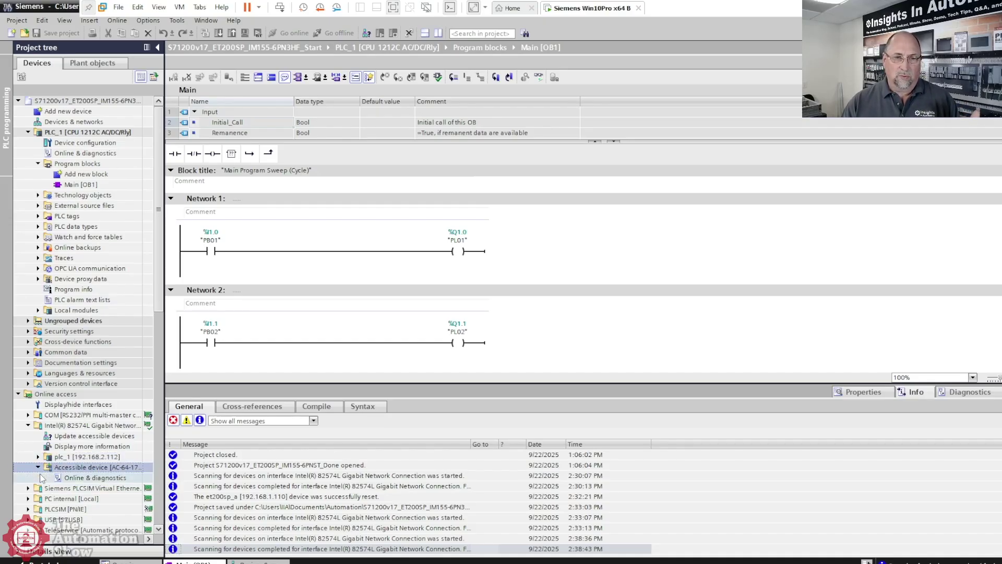
- View the accessible device's Assign PROFINET device name page under Online & diagnostics, then return to Devices & networks
{"action": "double_click", "coordinate": [90, 477]}
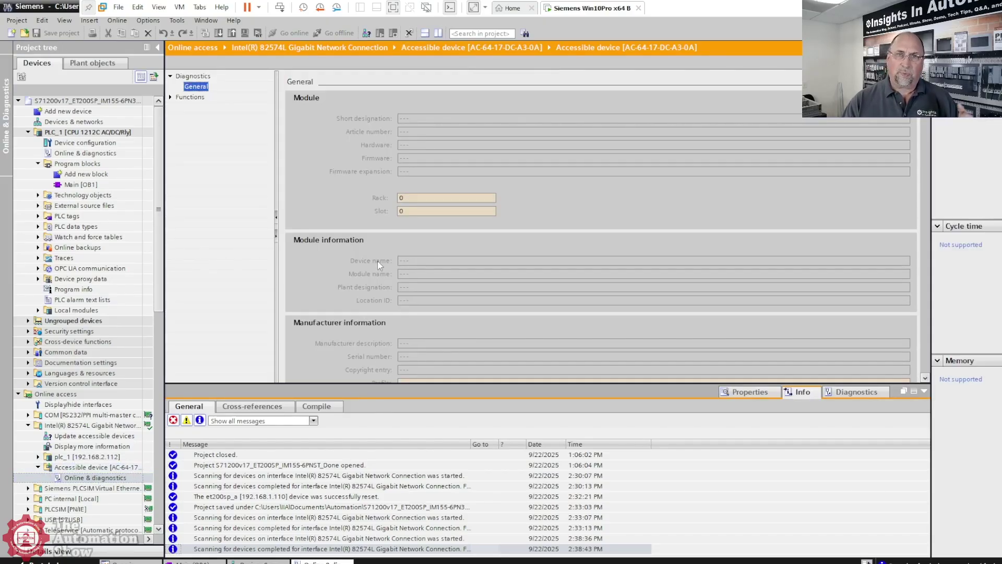
{"action": "left_click", "coordinate": [913, 391]}
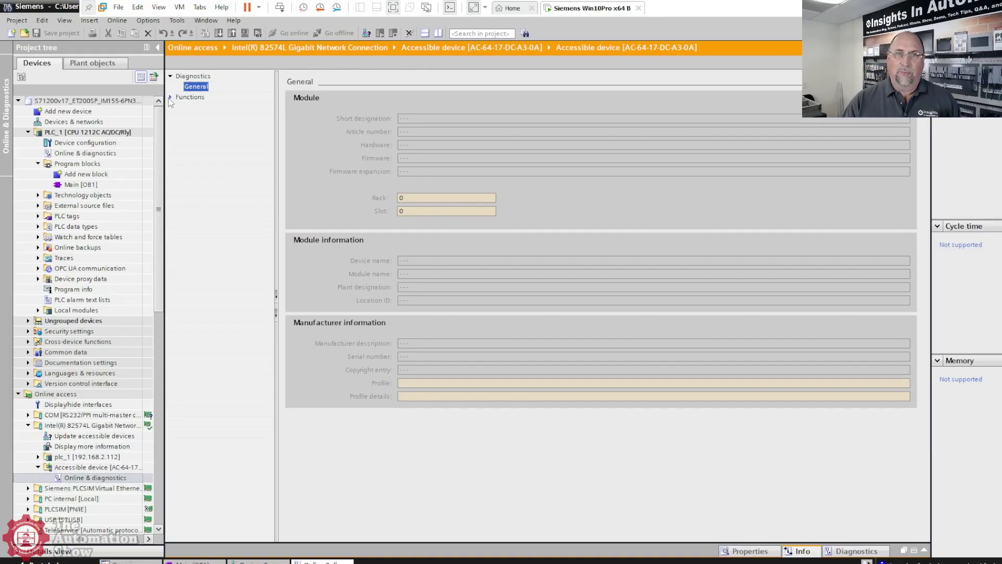
{"action": "left_click", "coordinate": [170, 98]}
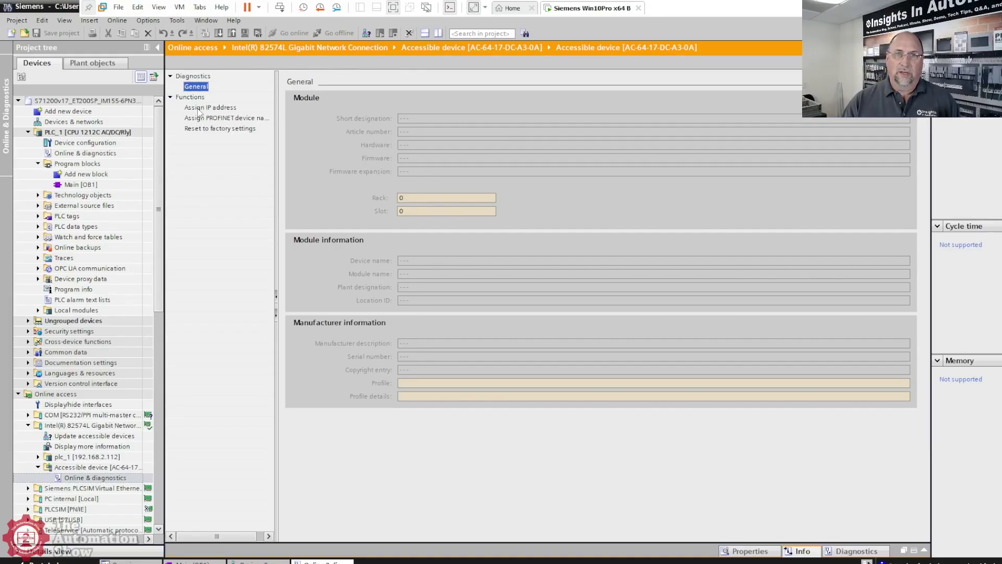
{"action": "left_click", "coordinate": [199, 108]}
{"action": "left_click", "coordinate": [200, 118]}
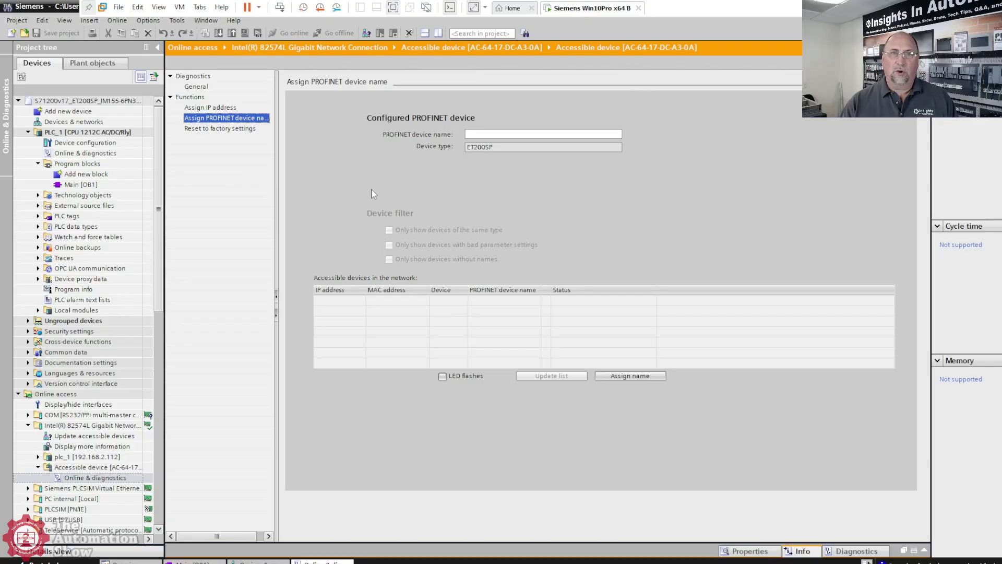
{"action": "double_click", "coordinate": [81, 125]}
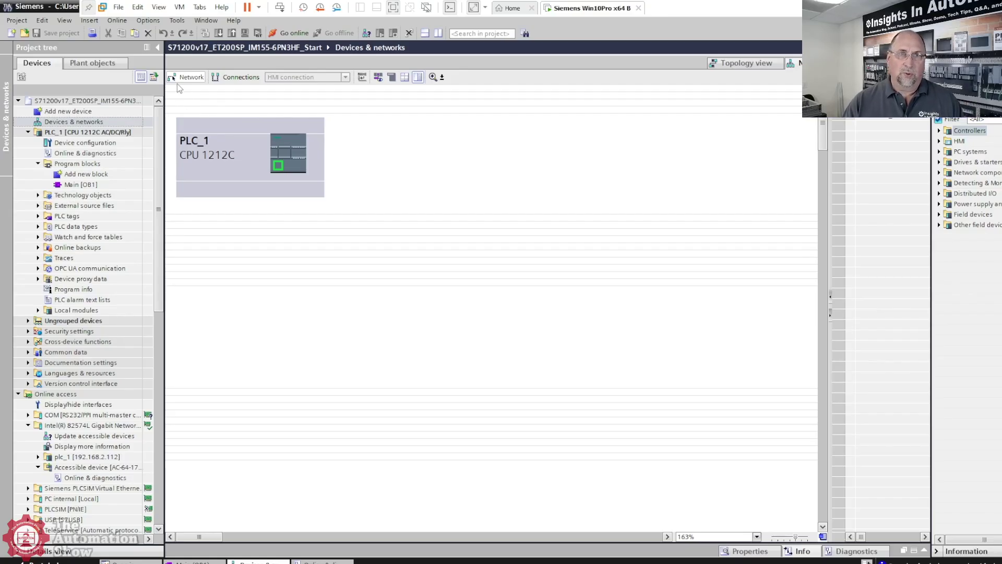
- Detect PROFINET devices from the network and add the found ET200SP as IO device_1 (IM 155-6 PN/3 HF)
{"action": "left_click", "coordinate": [118, 21]}
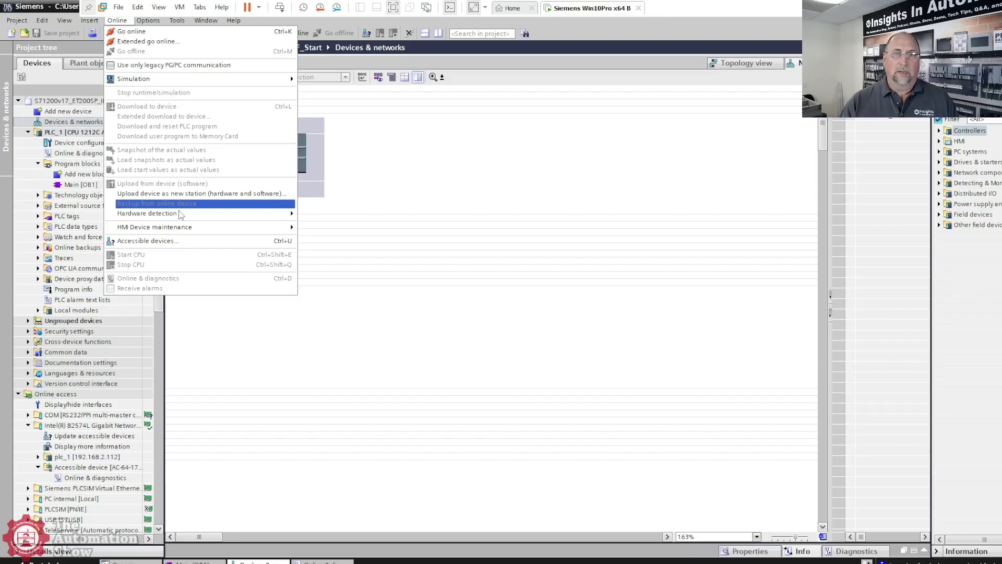
{"action": "mouse_move", "coordinate": [182, 219]}
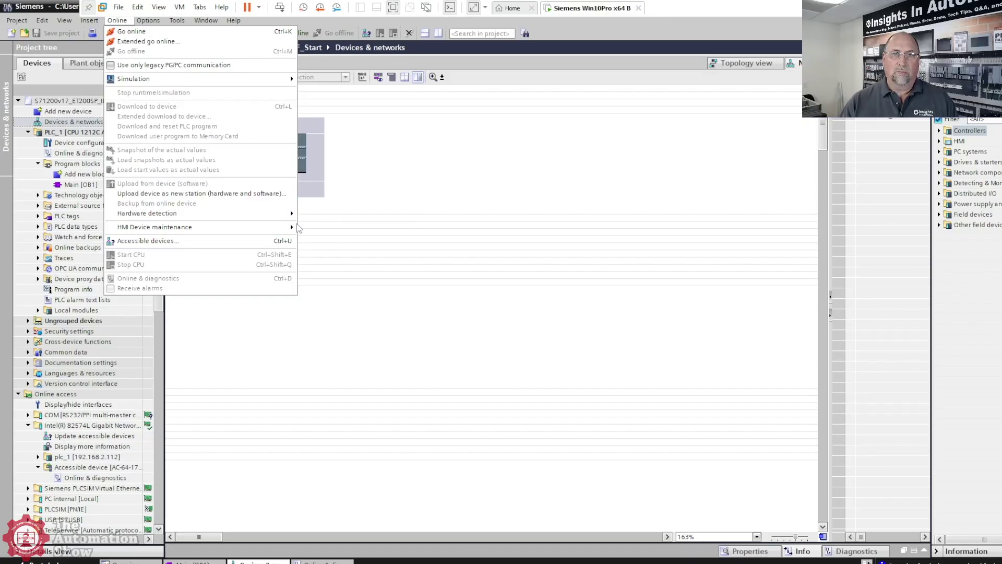
{"action": "mouse_move", "coordinate": [315, 222]}
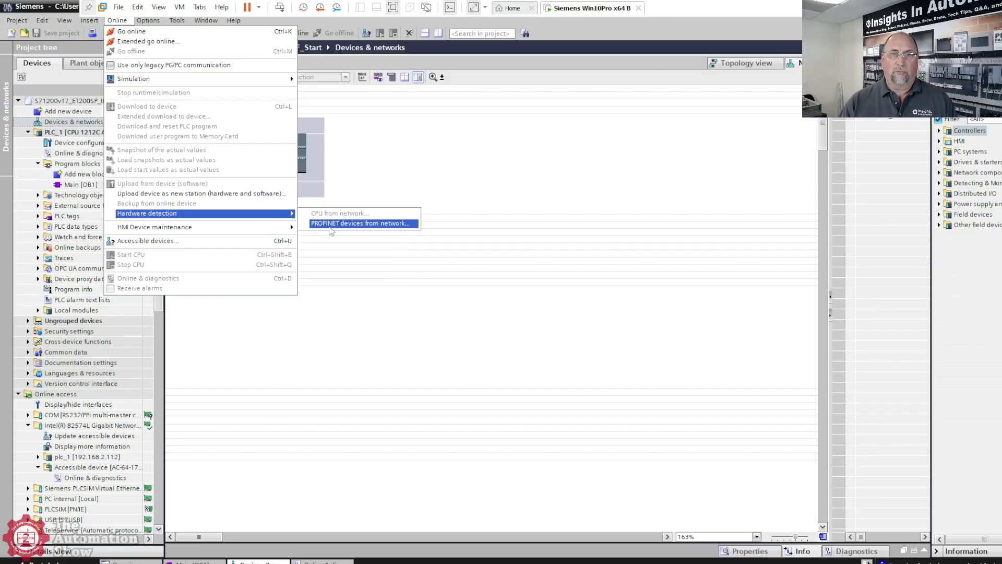
{"action": "left_click", "coordinate": [330, 224]}
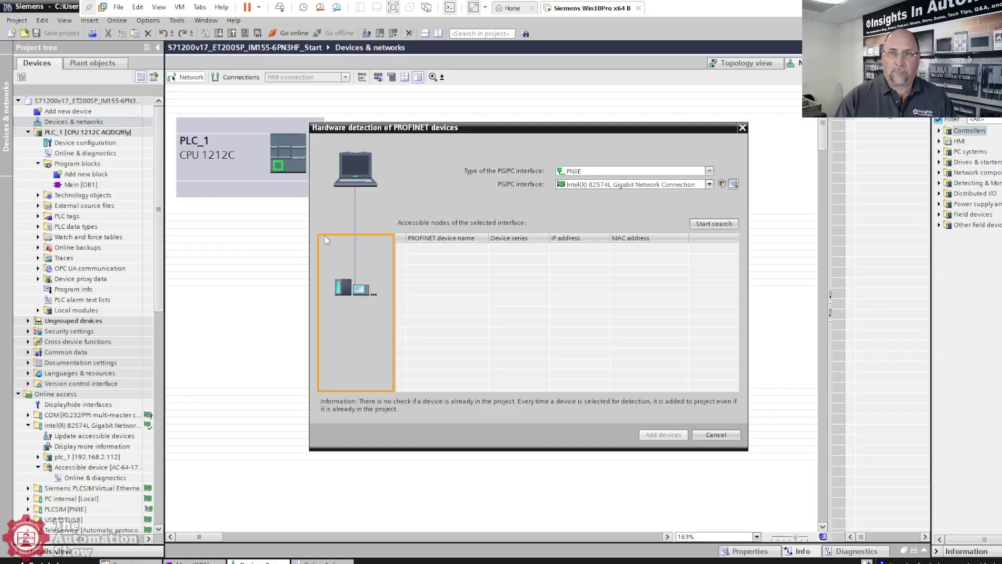
{"action": "left_click", "coordinate": [720, 224]}
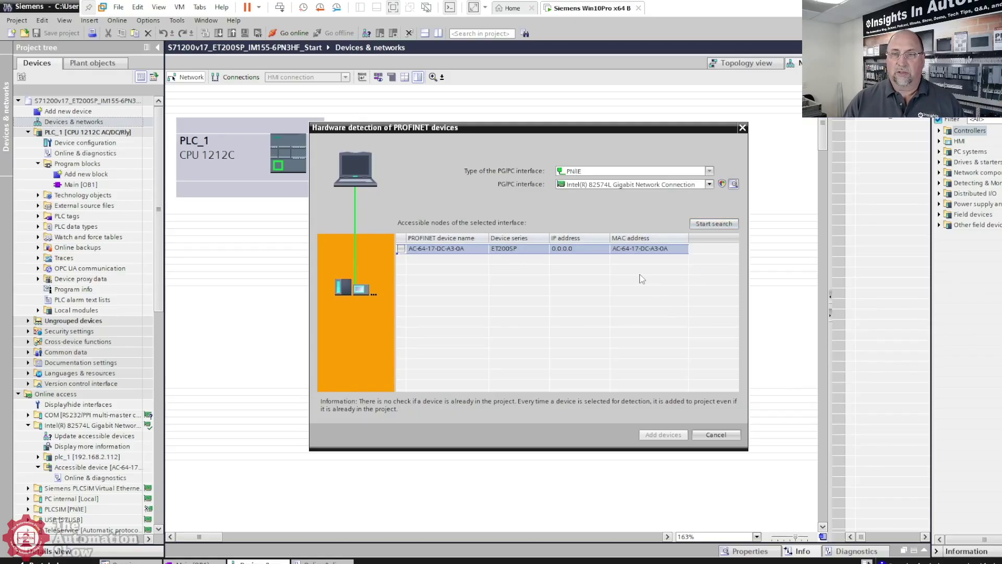
{"action": "left_click", "coordinate": [401, 249]}
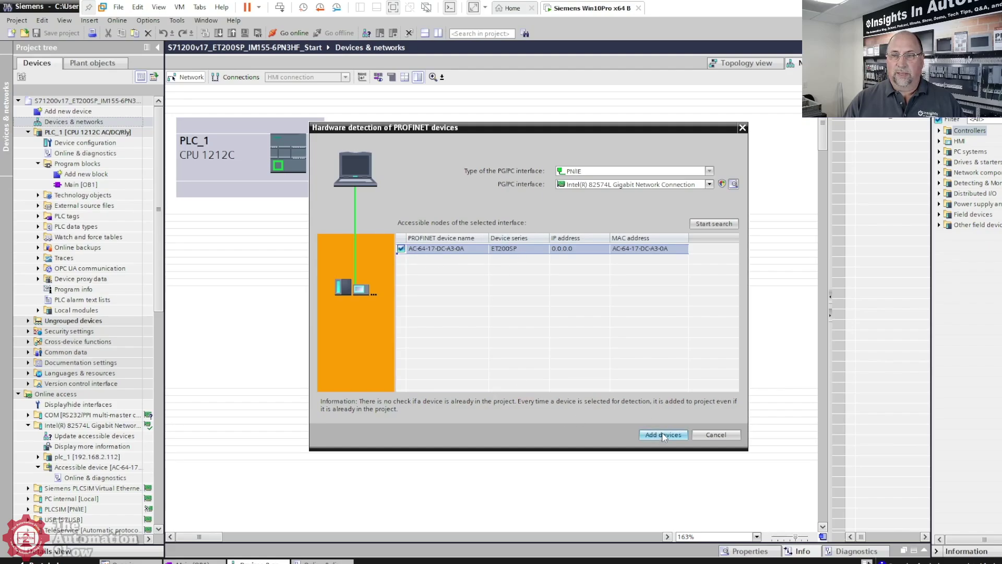
{"action": "left_click", "coordinate": [663, 435]}
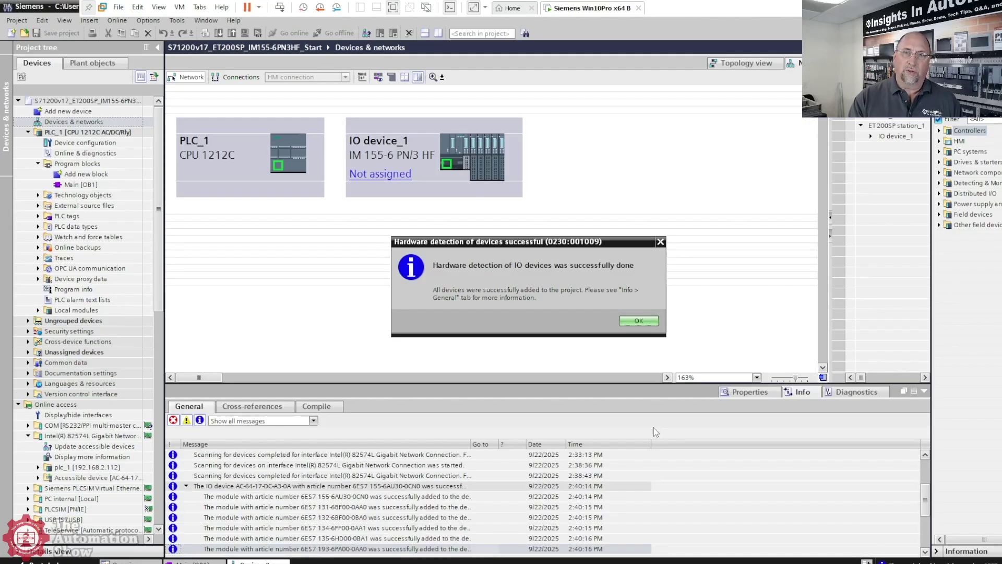
- Acknowledge the hardware detection and connect IO device_1 to PLC_1's PROFINET network
{"action": "left_click", "coordinate": [636, 322]}
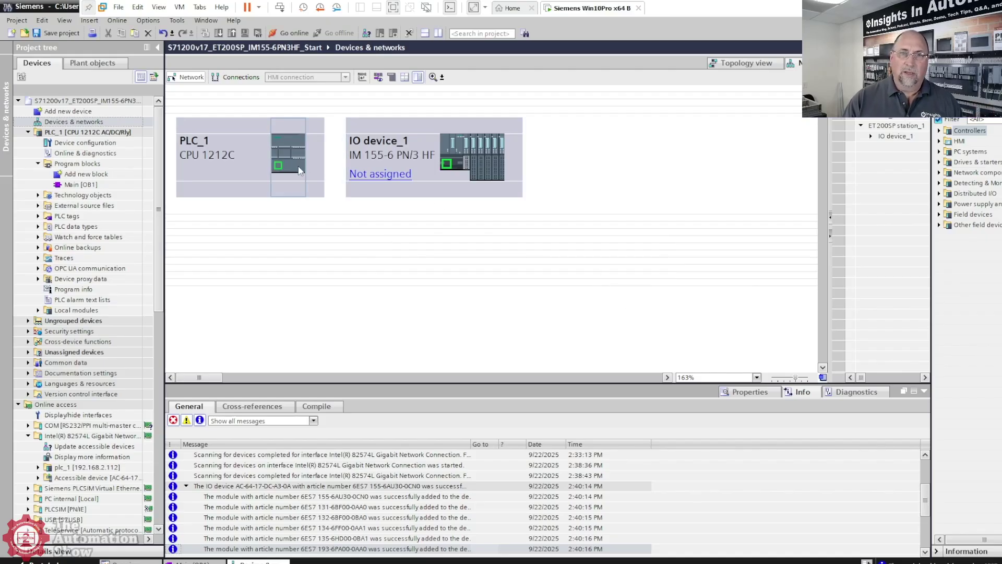
{"action": "left_click_drag", "start_coordinate": [274, 201], "coordinate": [448, 179]}
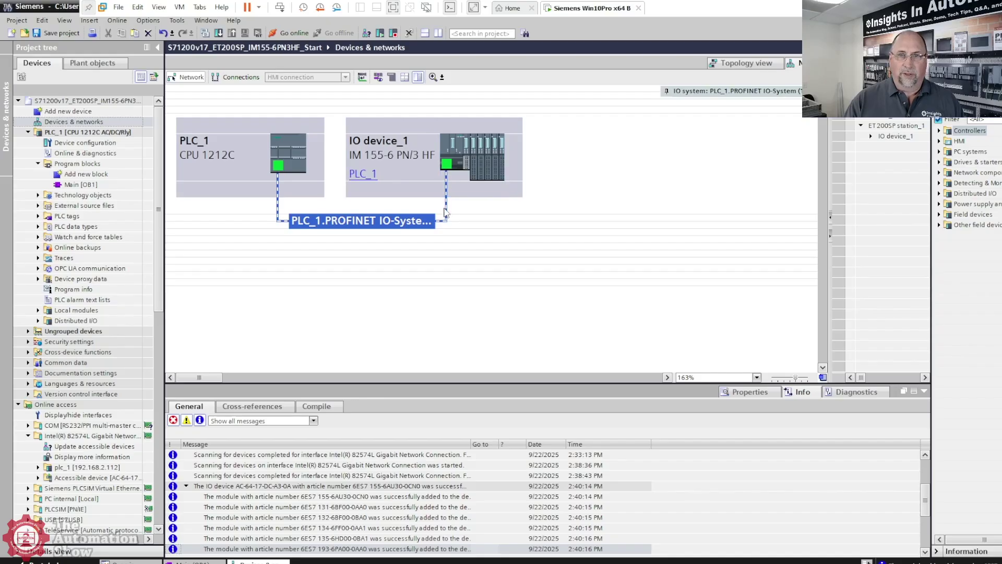
- Open IO device_1's device view and inspect the server, DQ and head modules
{"action": "double_click", "coordinate": [458, 149]}
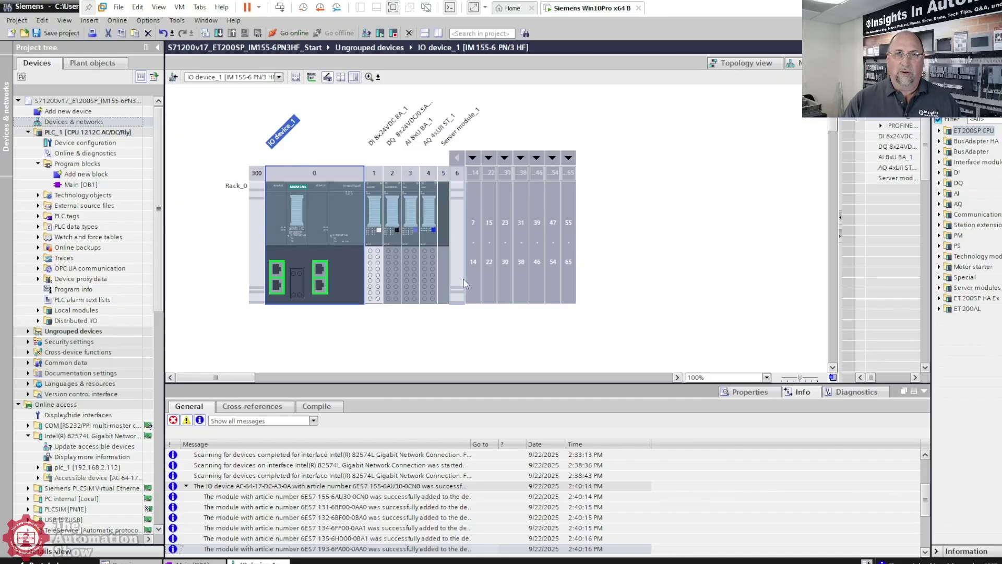
{"action": "left_click", "coordinate": [445, 216]}
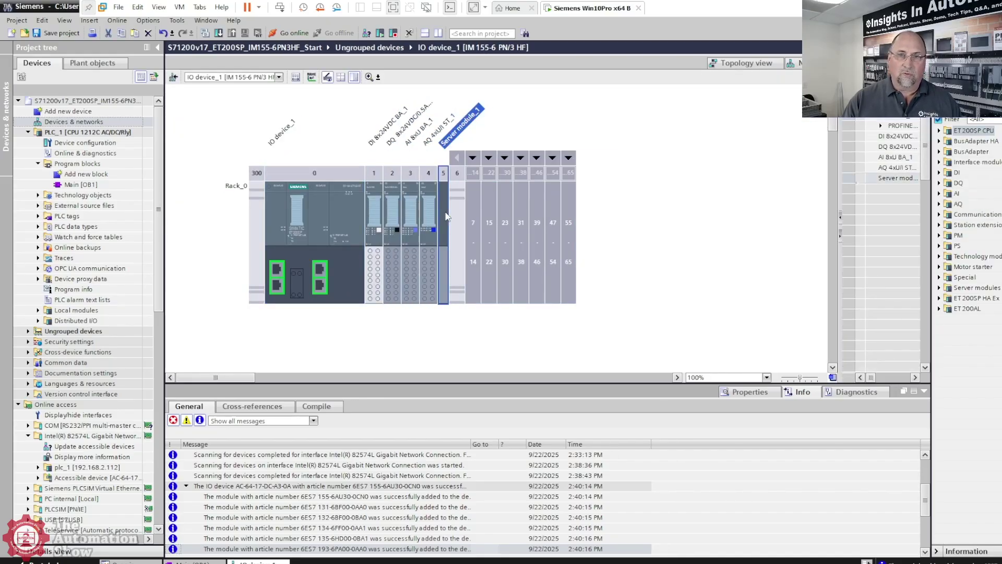
{"action": "left_click", "coordinate": [392, 221]}
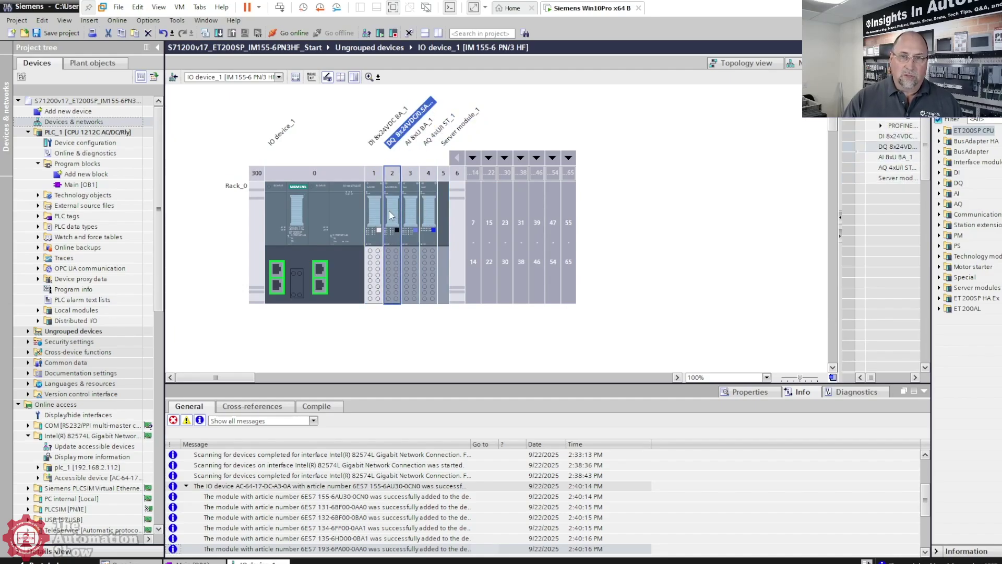
{"action": "left_click", "coordinate": [319, 216]}
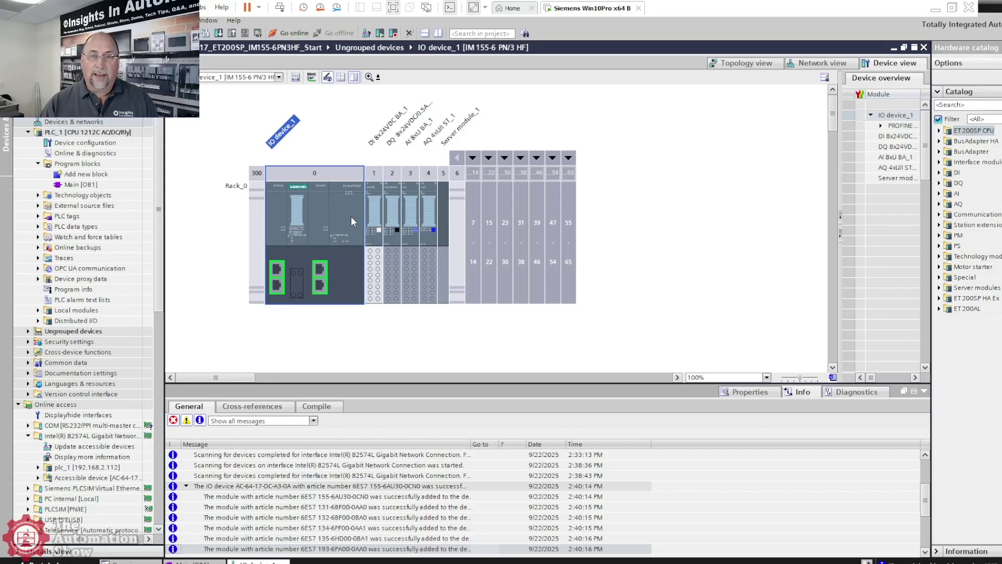
- Set the IM155-6 PROFINET port's IP address to 192.168.2.214
{"action": "left_click", "coordinate": [278, 270]}
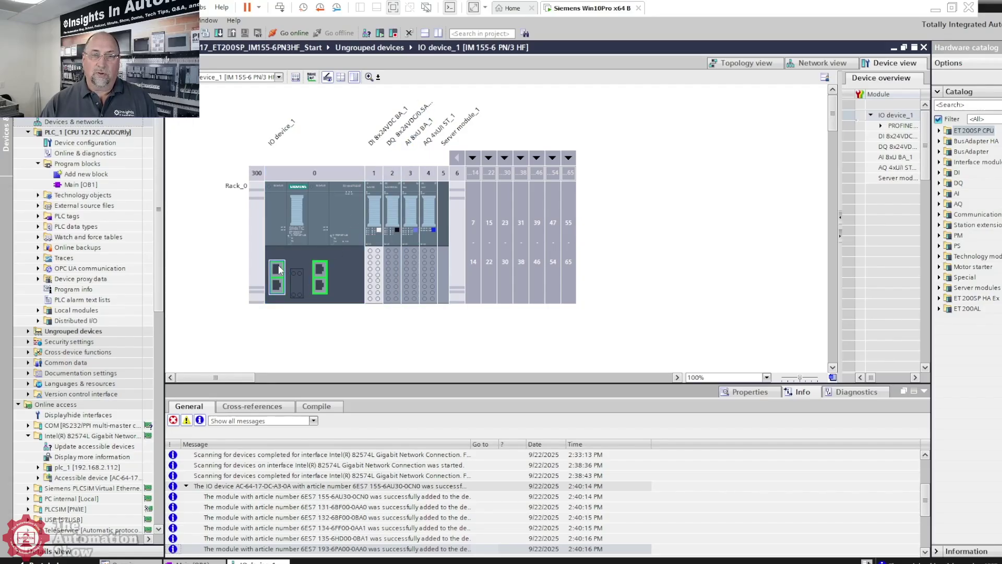
{"action": "double_click", "coordinate": [278, 269]}
{"action": "scroll", "coordinate": [488, 452], "scroll_direction": "down", "scroll_amount": 2}
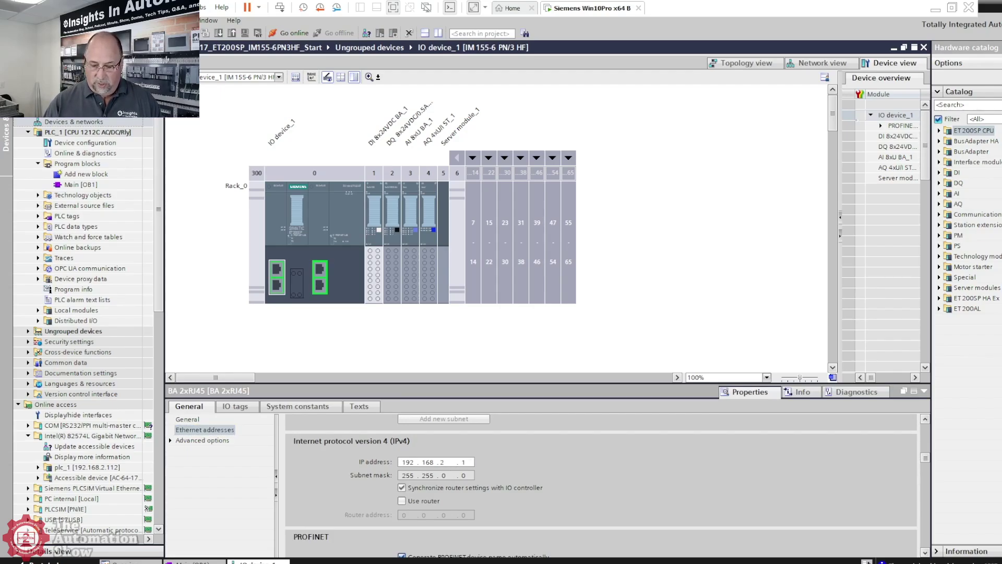
{"action": "key", "text": "period"}
{"action": "type", "text": "214"}
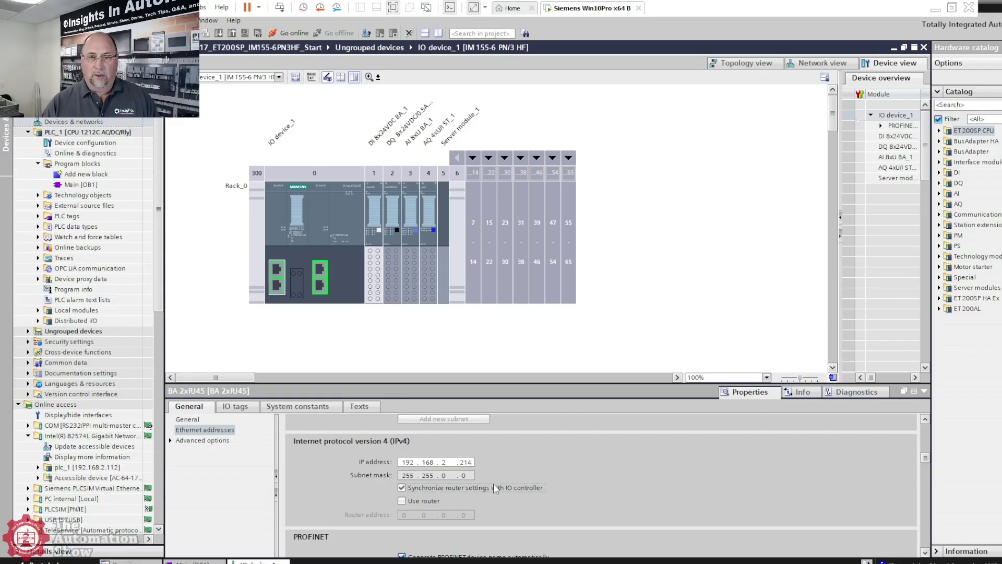
- Replace the automatic device name with dio_et200sp_2, then select the DI 8x24VDC BA_1 module
{"action": "scroll", "coordinate": [496, 487], "scroll_direction": "down", "scroll_amount": 5}
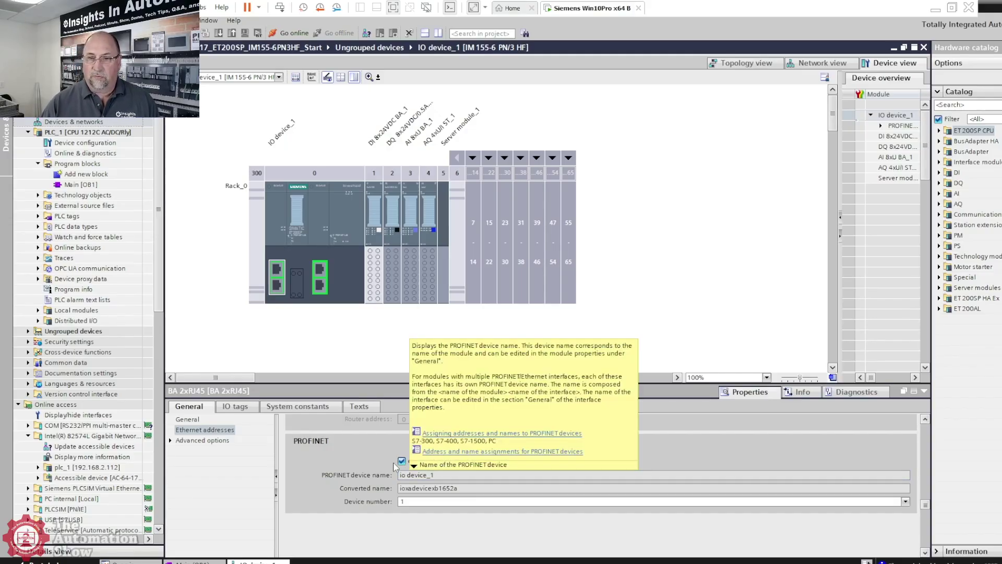
{"action": "left_click", "coordinate": [402, 462]}
{"action": "left_click_drag", "start_coordinate": [435, 476], "coordinate": [335, 481]}
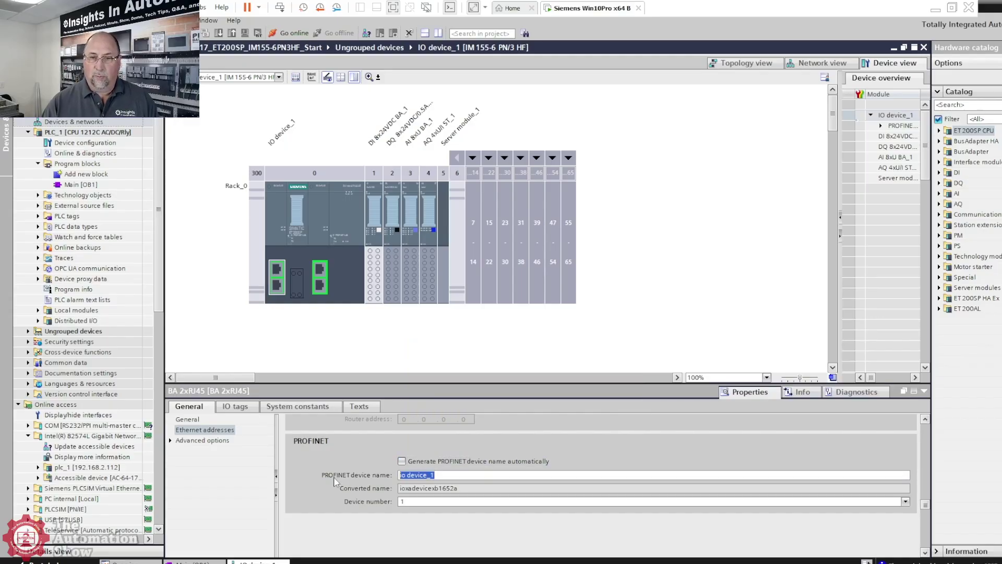
{"action": "type", "text": "d"}
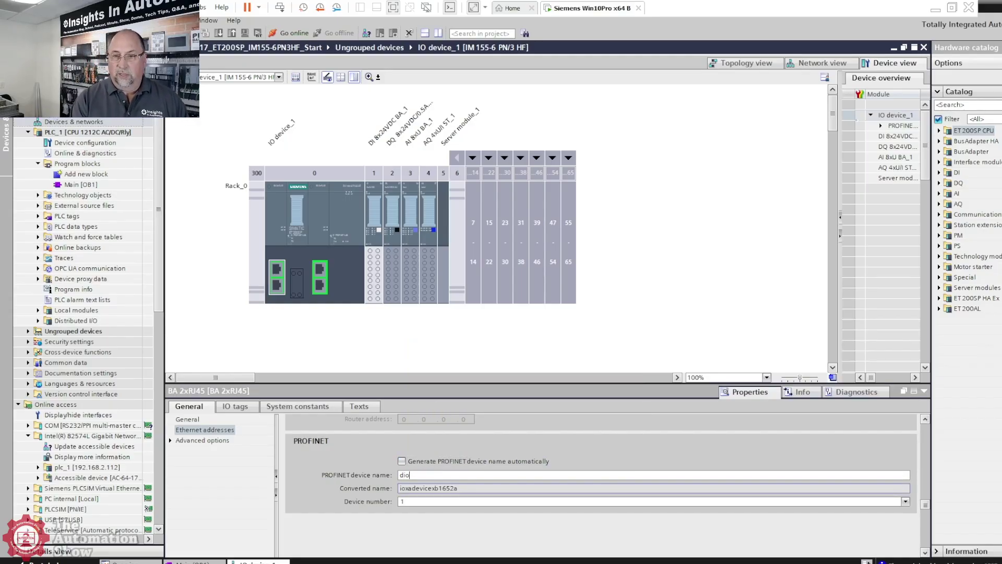
{"action": "type", "text": "io"}
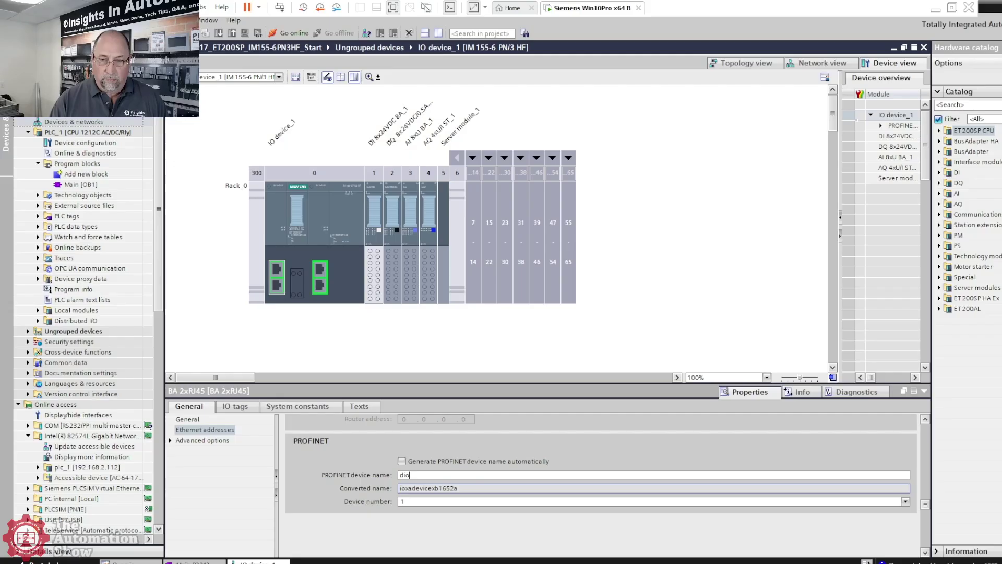
{"action": "type", "text": "_et"}
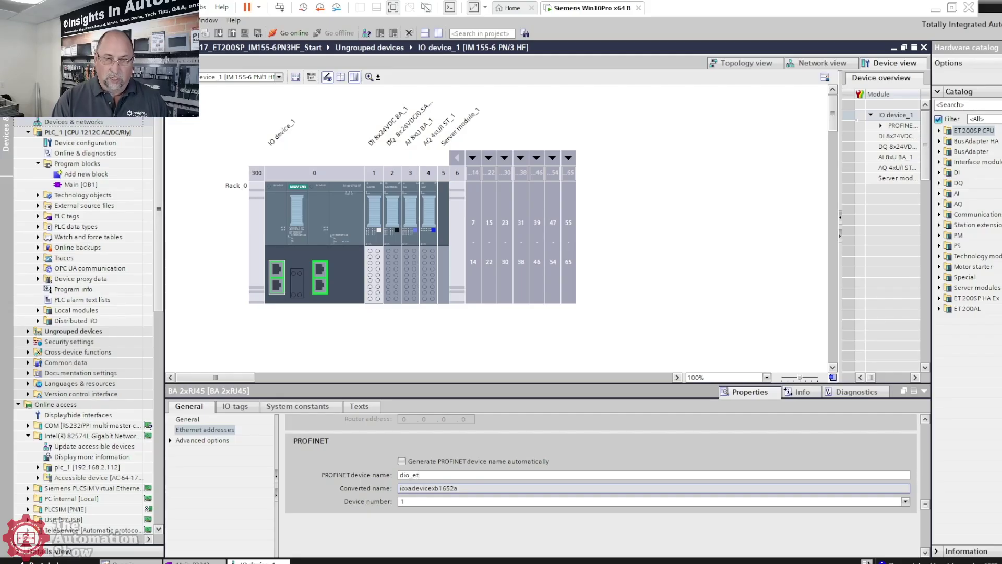
{"action": "type", "text": "200s"}
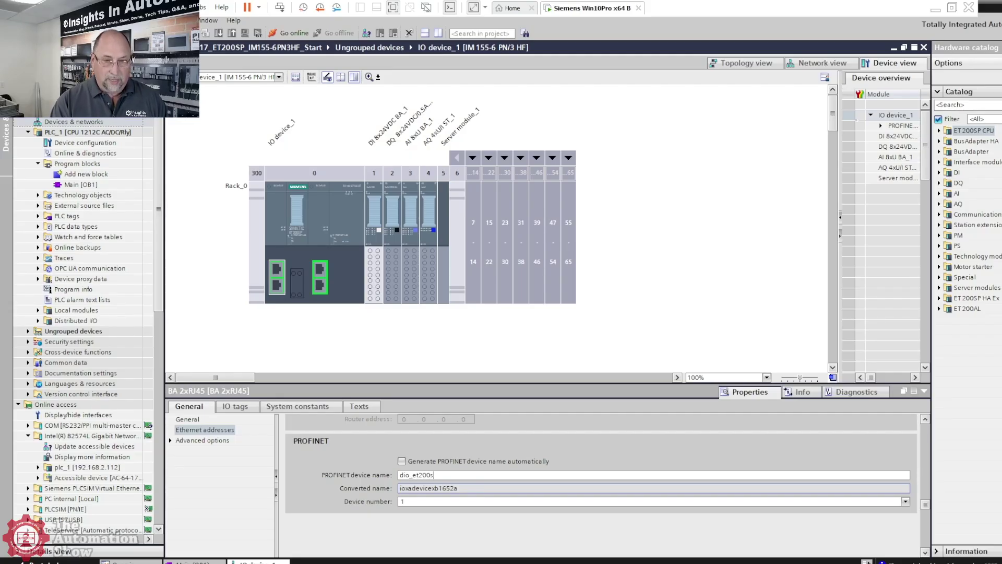
{"action": "type", "text": "p_2"}
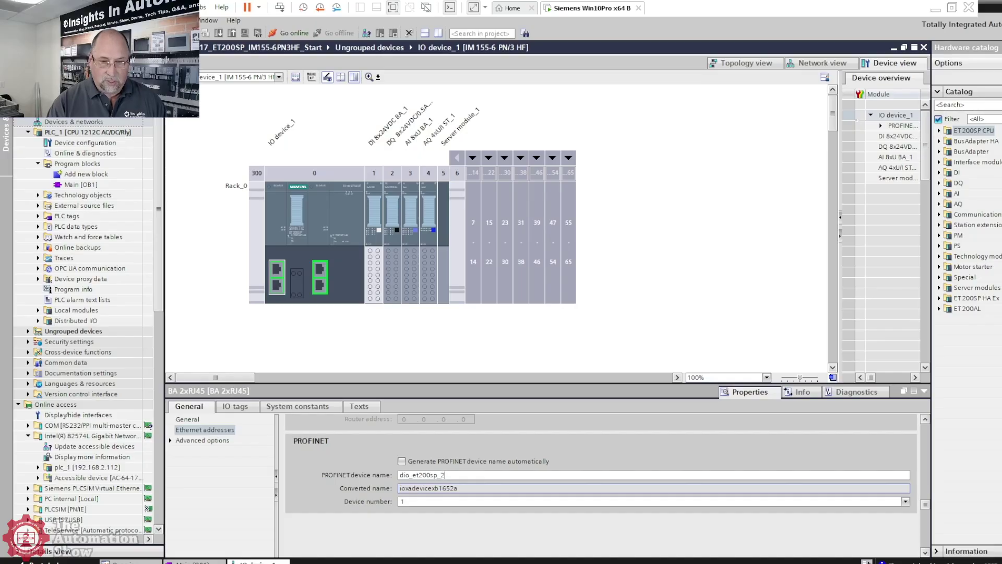
{"action": "key", "text": "Return"}
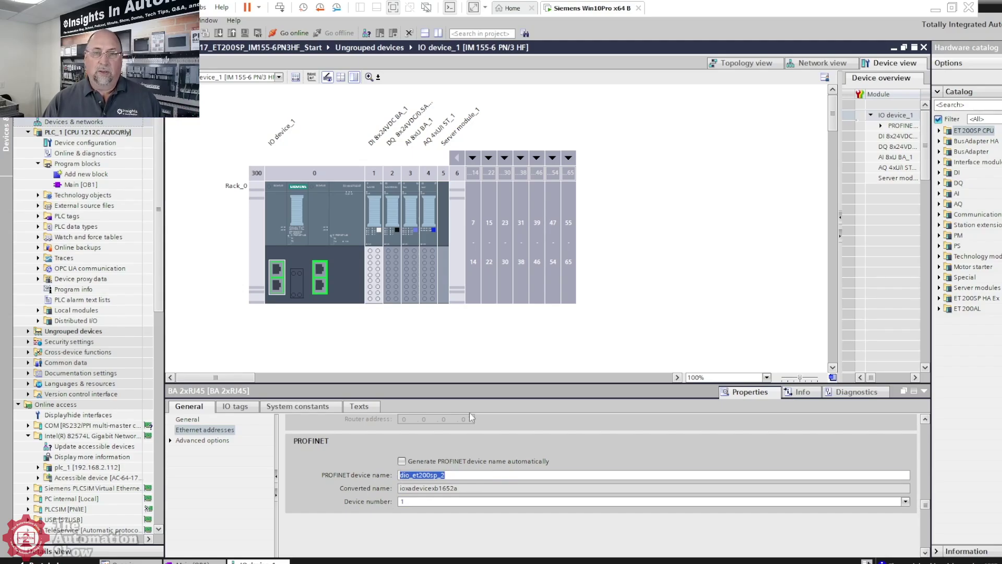
{"action": "left_click", "coordinate": [296, 275]}
{"action": "left_click", "coordinate": [374, 236]}
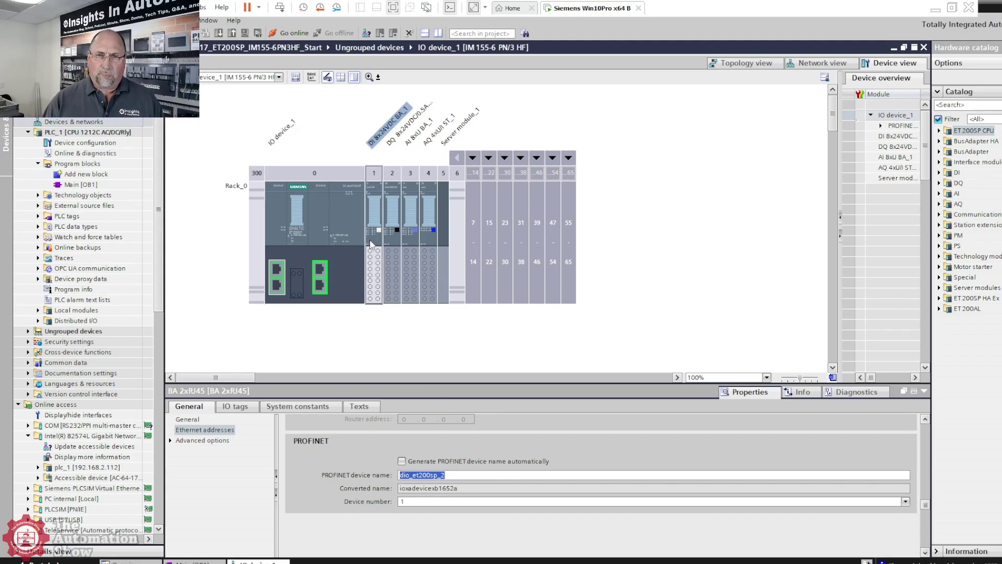
- Check the DI module's IO tags PB01–PB08, then list the DQ module's PL01–PL08 at %Q1.0–%Q1.7
{"action": "left_click", "coordinate": [241, 408]}
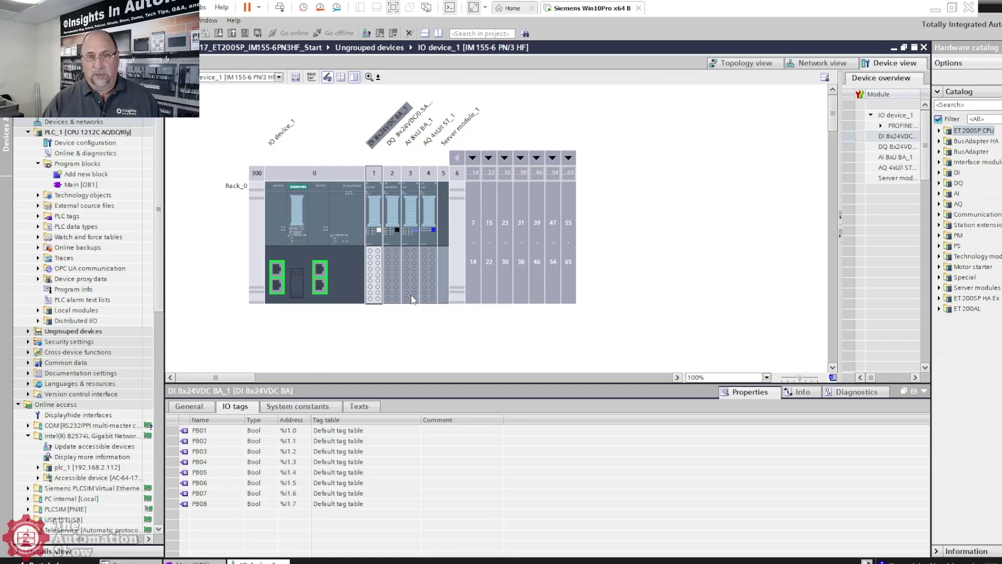
{"action": "left_click", "coordinate": [394, 291]}
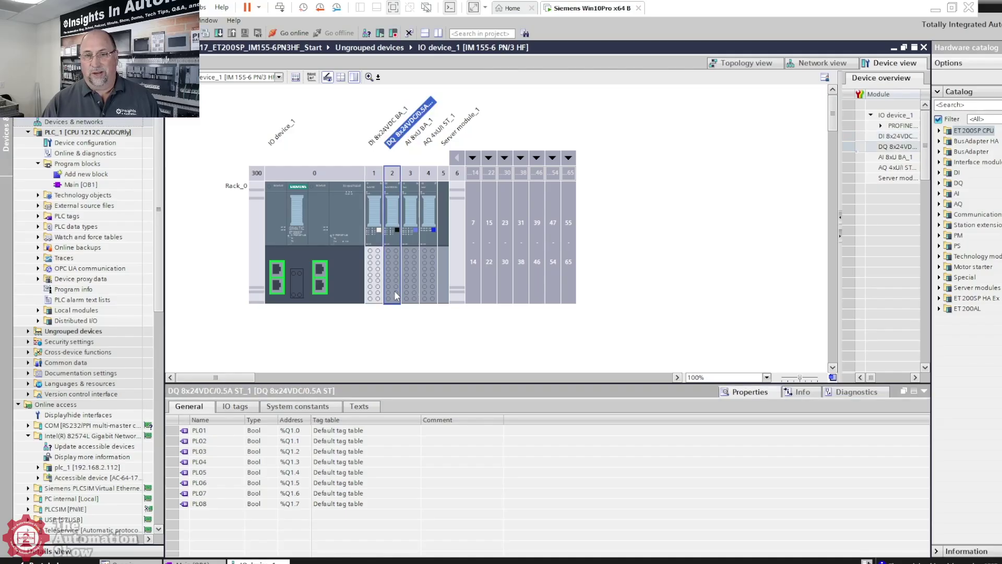
{"action": "left_click", "coordinate": [234, 406]}
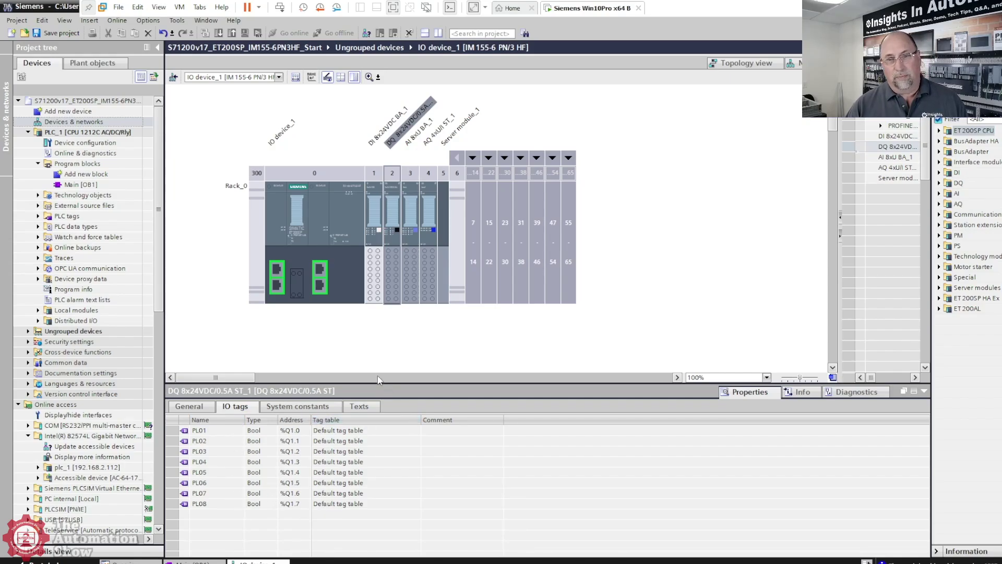
- Compile Main [OB1] without errors or warnings, then expand PLC tags to the Default tag table
{"action": "left_click", "coordinate": [80, 184]}
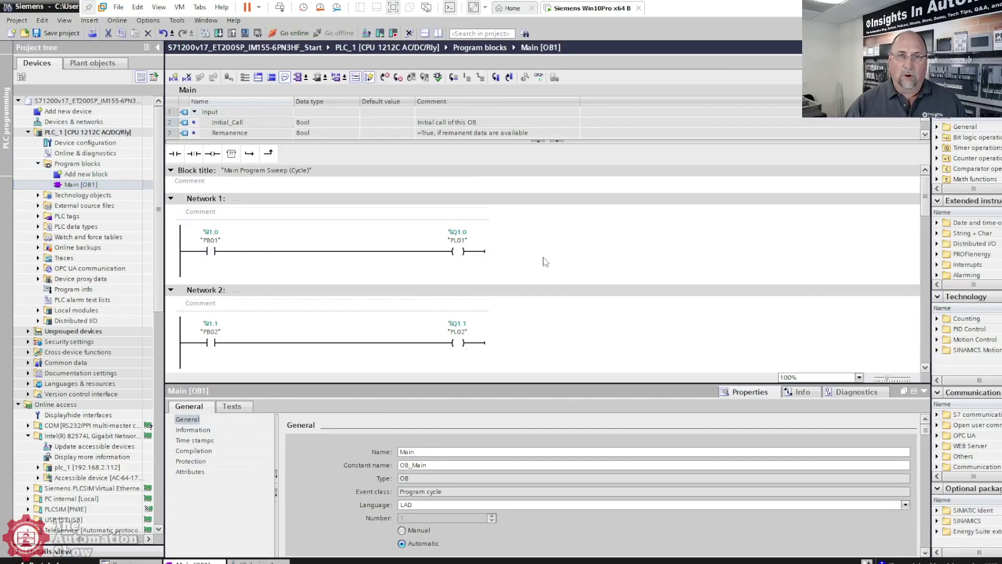
{"action": "scroll", "coordinate": [485, 299], "scroll_direction": "down", "scroll_amount": 5}
{"action": "scroll", "coordinate": [485, 299], "scroll_direction": "down", "scroll_amount": 3}
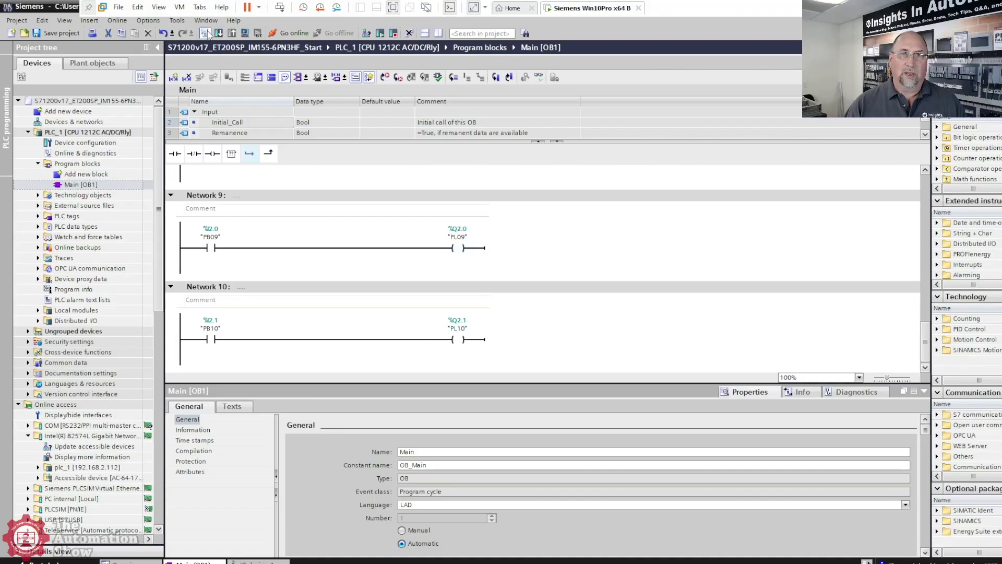
{"action": "left_click", "coordinate": [205, 33]}
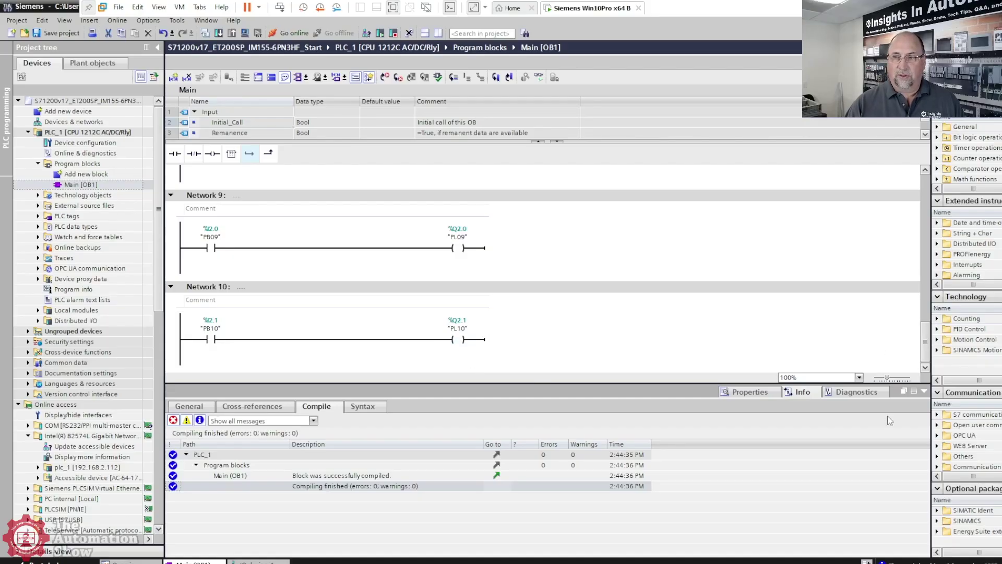
{"action": "left_click", "coordinate": [924, 391]}
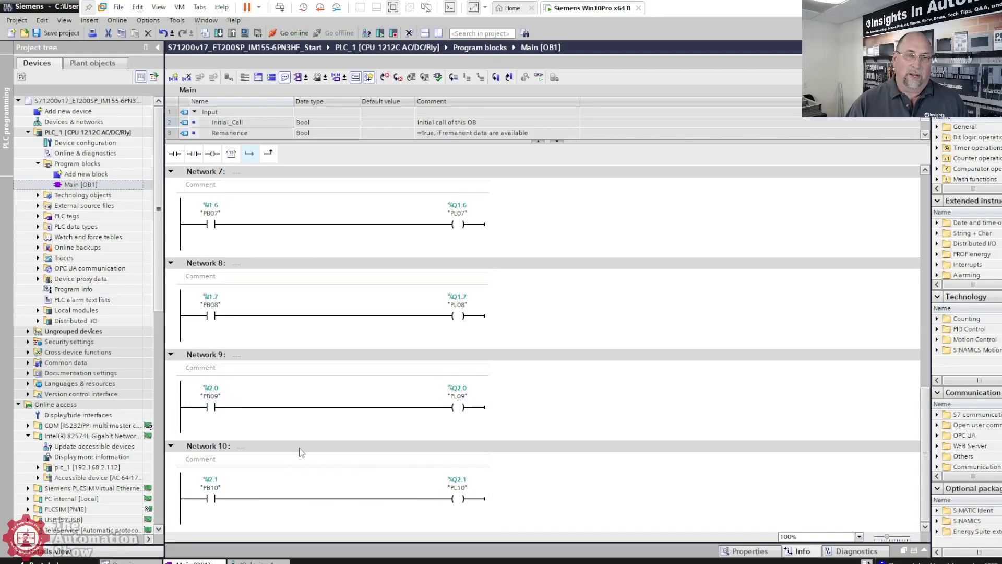
{"action": "left_click", "coordinate": [37, 219]}
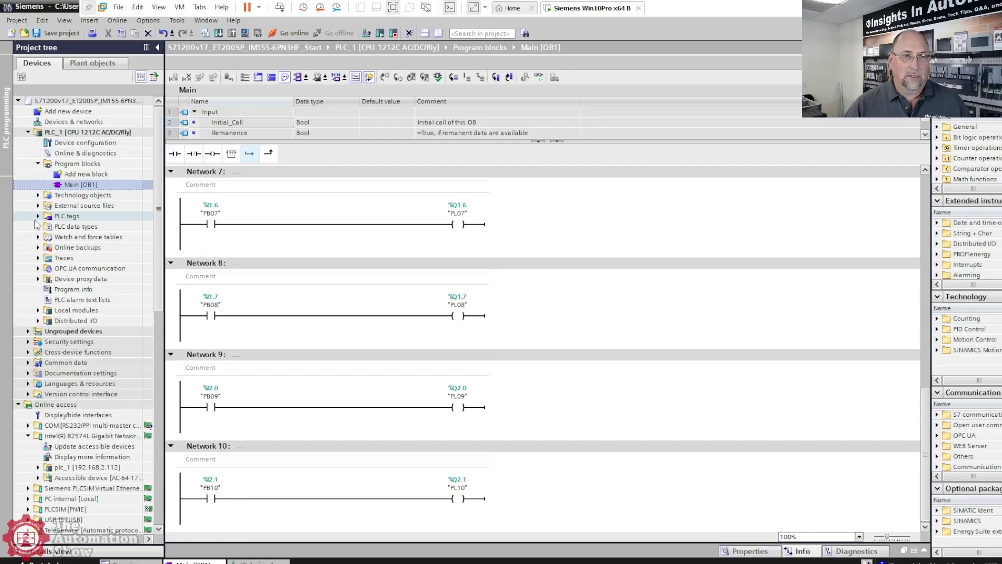
{"action": "left_click", "coordinate": [37, 216]}
{"action": "double_click", "coordinate": [73, 248]}
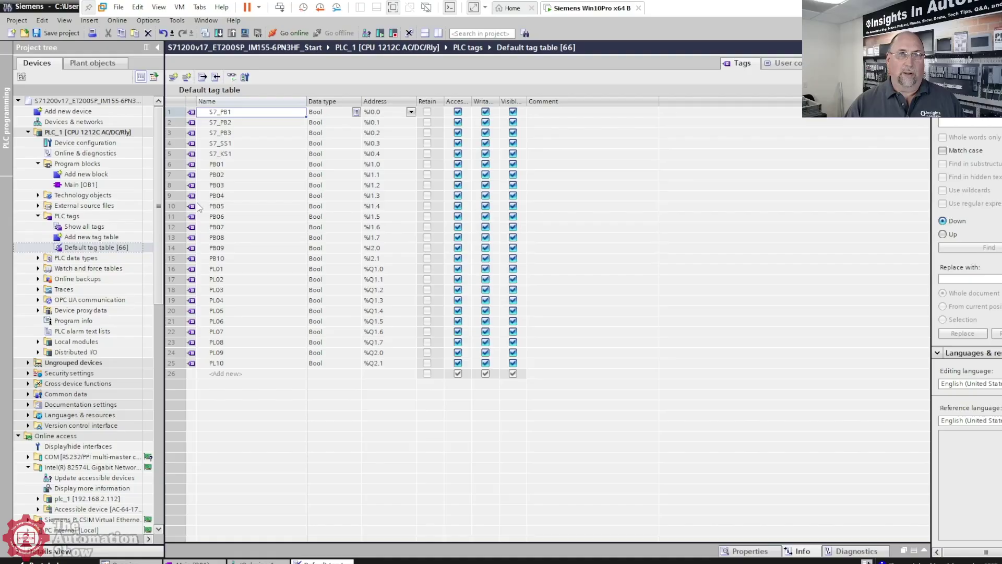
{"action": "double_click", "coordinate": [84, 185]}
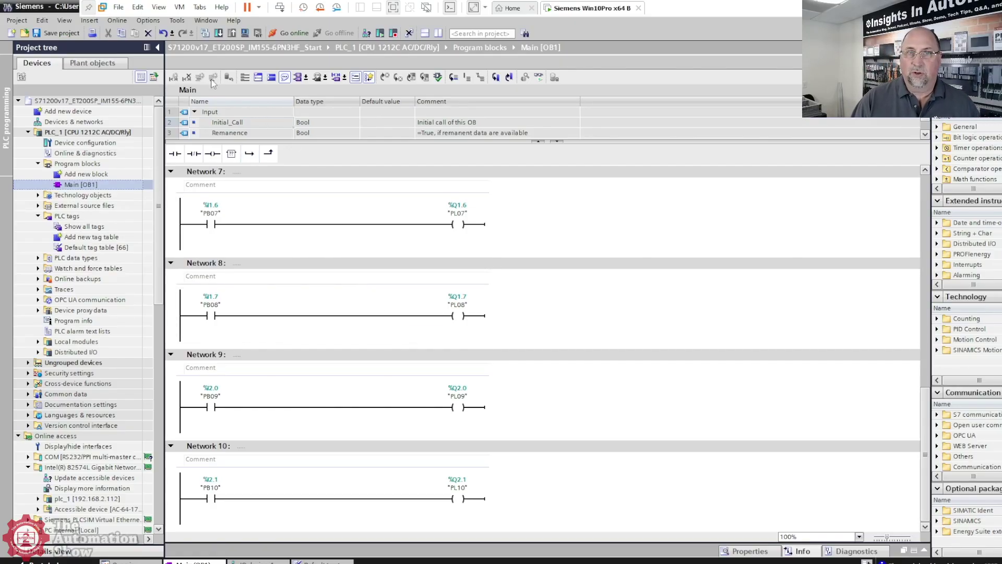
- Start the download to PLC_1, locating it on the network, until the software synchronization warning appears
{"action": "left_click", "coordinate": [64, 131]}
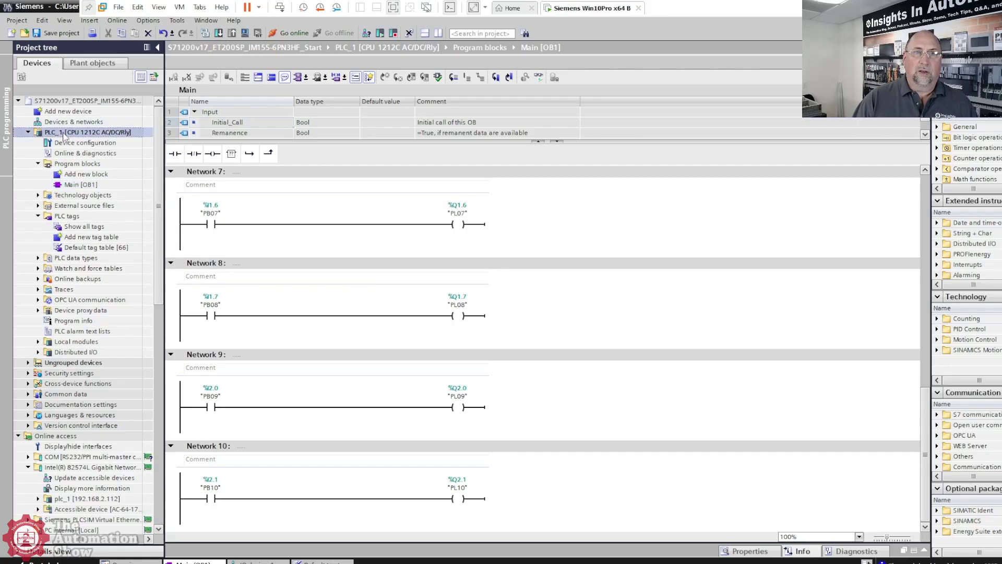
{"action": "key", "text": "F2"}
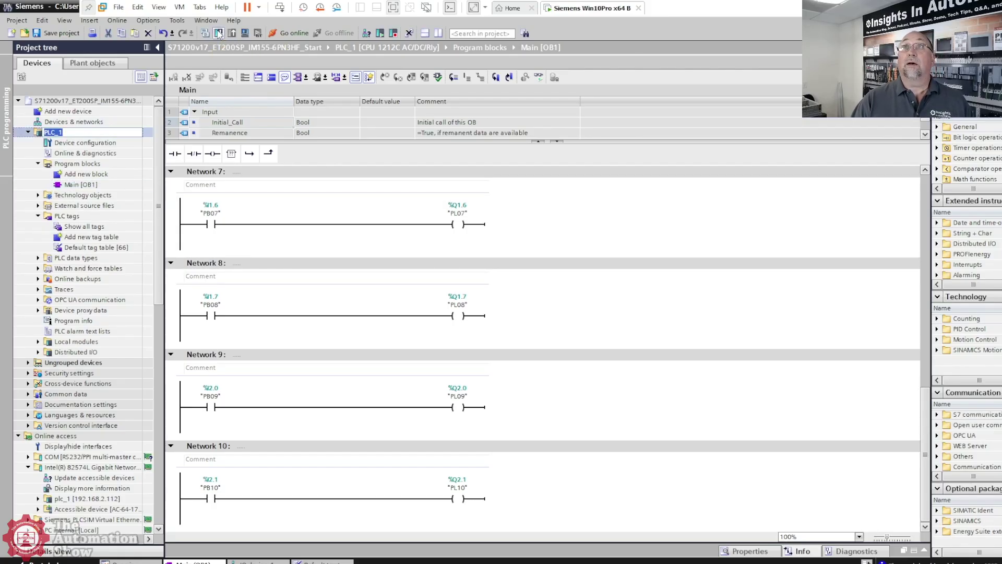
{"action": "left_click", "coordinate": [218, 33]}
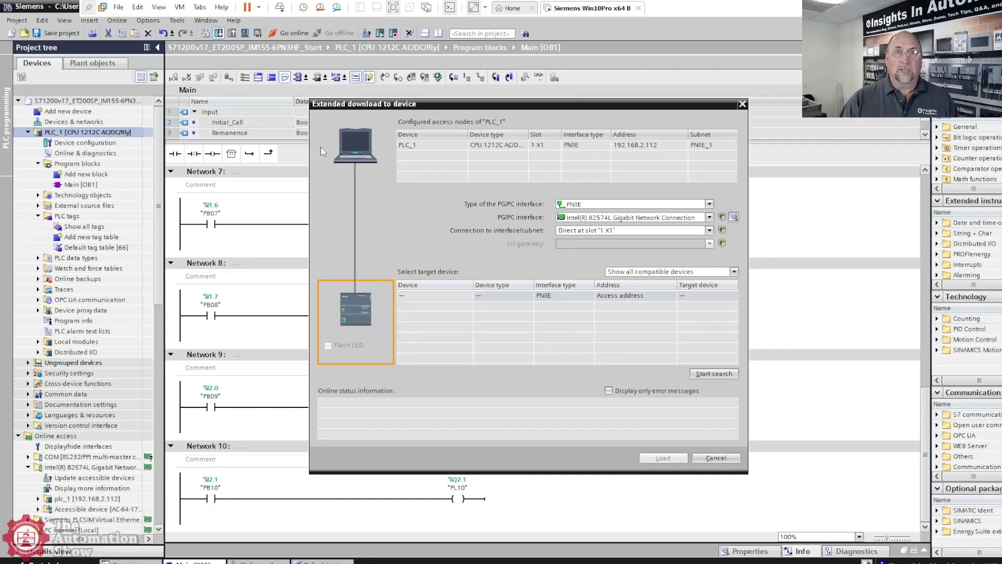
{"action": "left_click", "coordinate": [703, 373]}
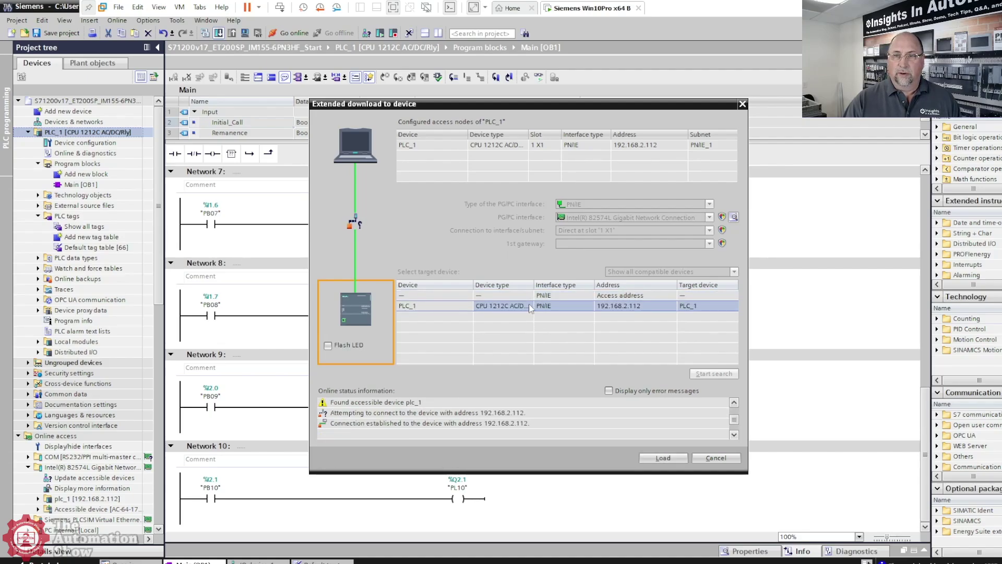
{"action": "left_click", "coordinate": [656, 460]}
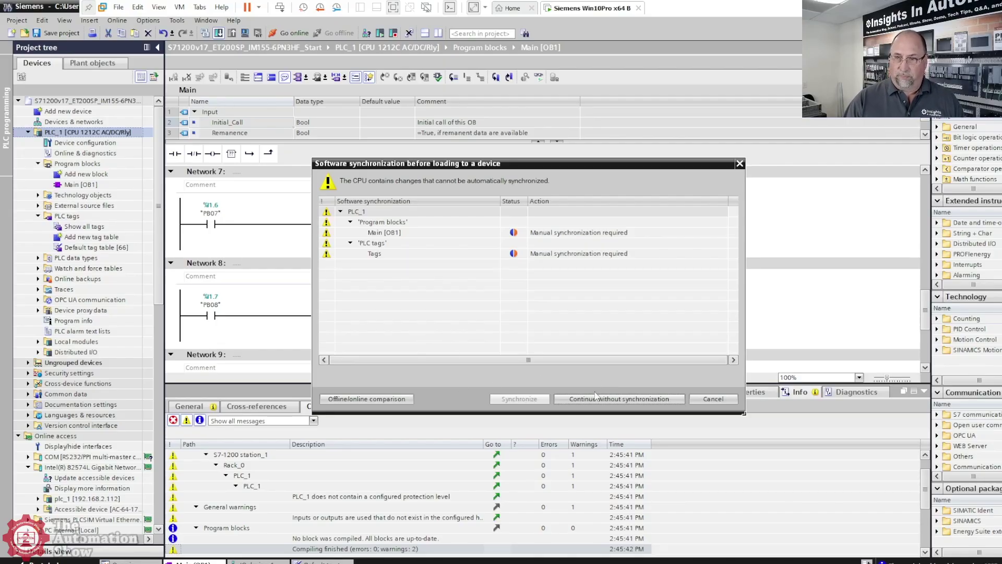
- Continue without synchronization and load the configuration and program into PLC_1
{"action": "left_click", "coordinate": [592, 399]}
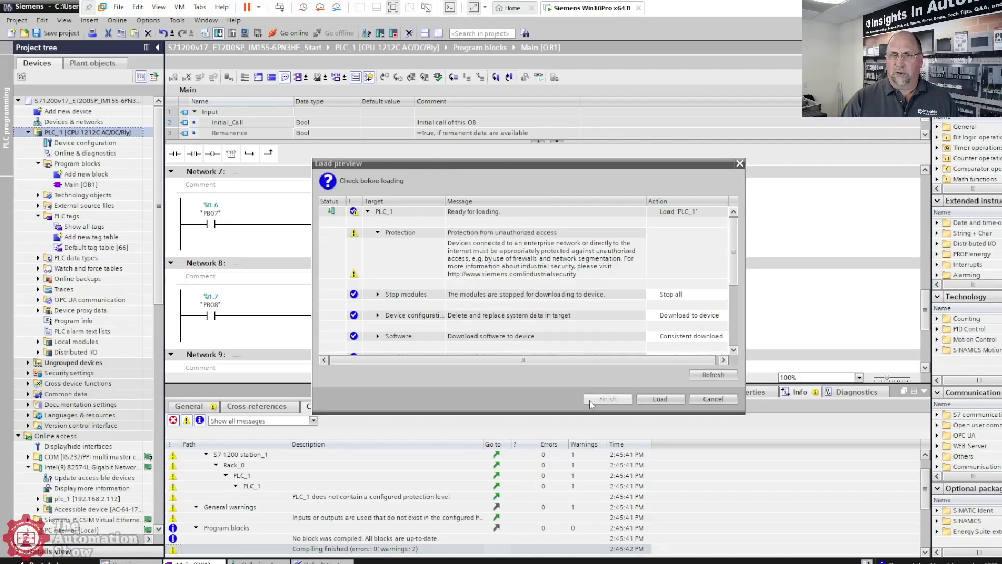
{"action": "left_click", "coordinate": [660, 399]}
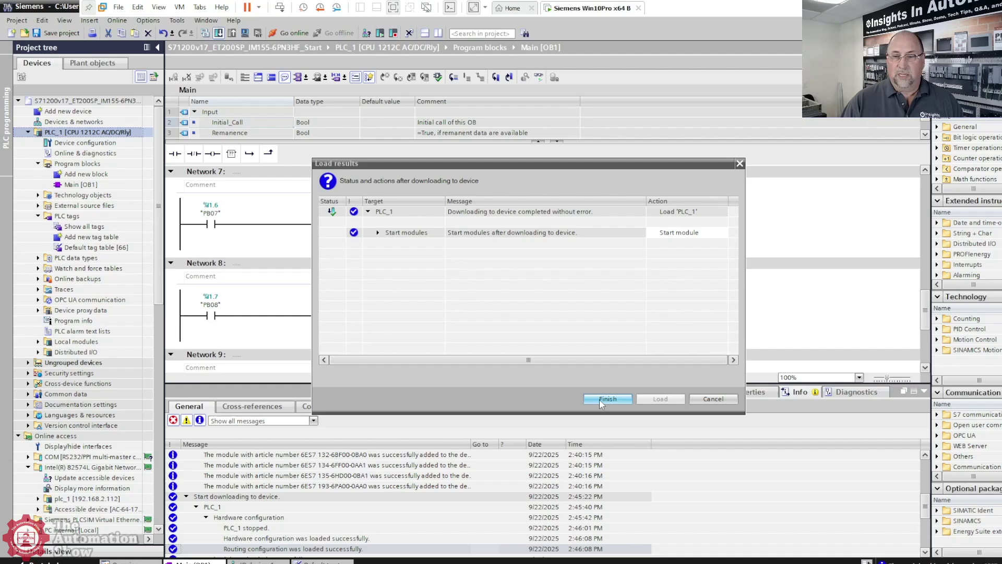
- Finish the Load results dialog so PLC_1 starts, with 0 errors and 0 warnings
{"action": "left_click", "coordinate": [602, 401]}
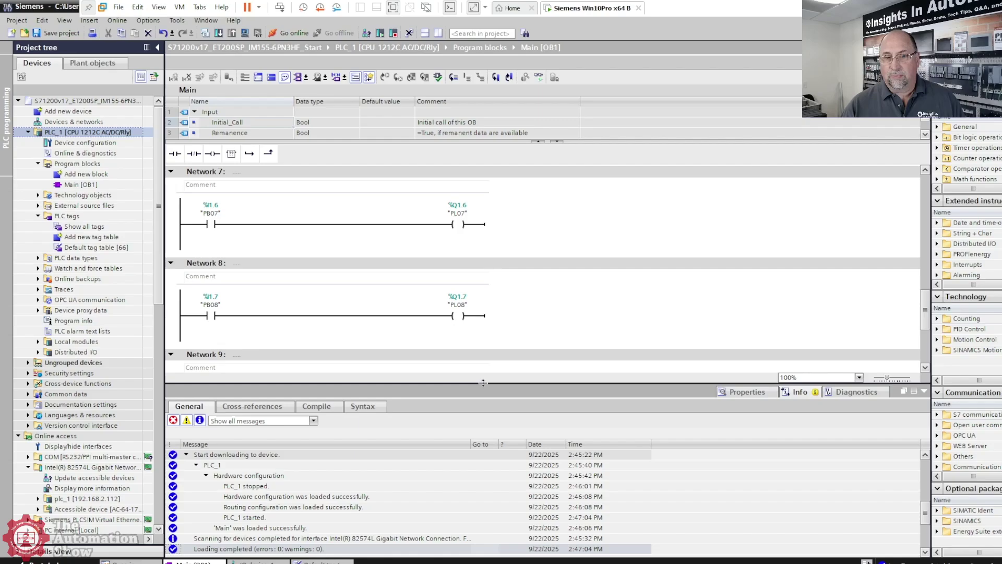
- Go online with PLC_1 and check IO device_1's configured PROFINET device name
{"action": "left_click", "coordinate": [284, 33]}
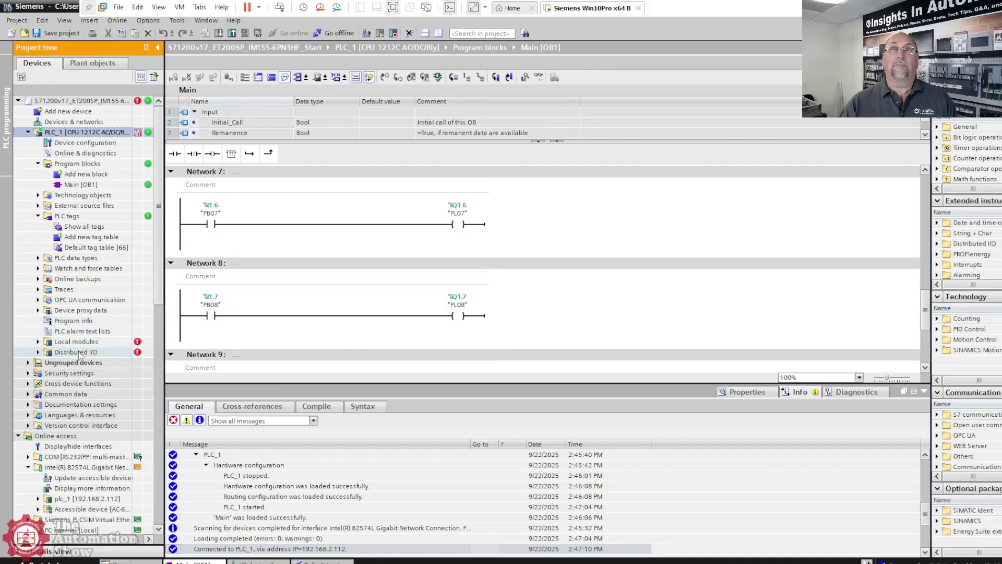
{"action": "left_click", "coordinate": [38, 352]}
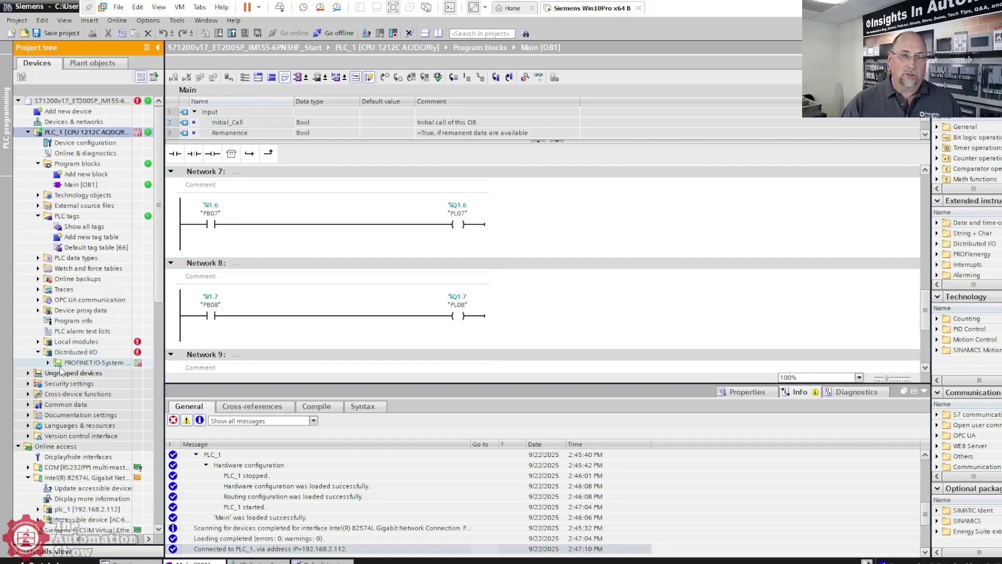
{"action": "double_click", "coordinate": [88, 362]}
{"action": "double_click", "coordinate": [86, 373]}
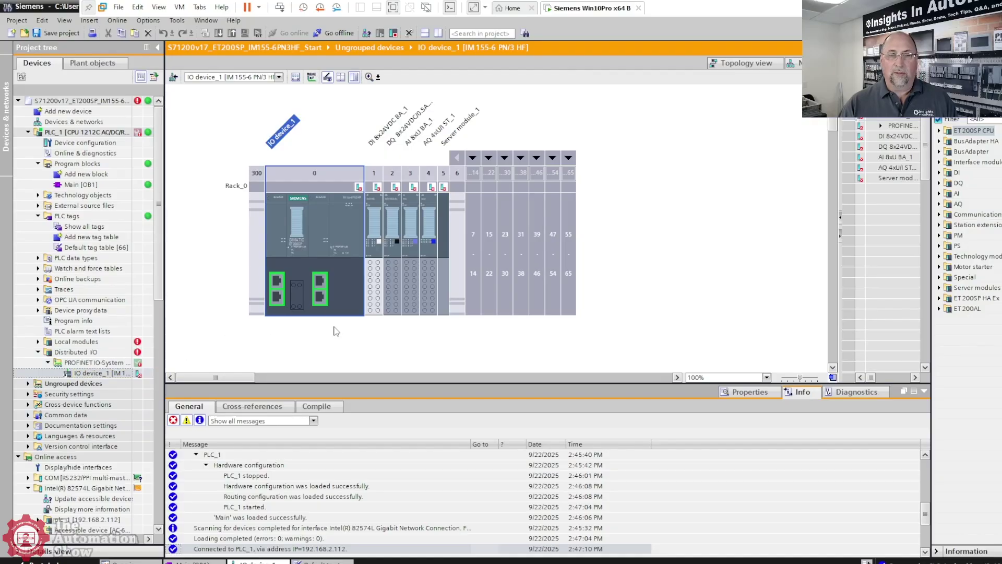
{"action": "left_click", "coordinate": [320, 291]}
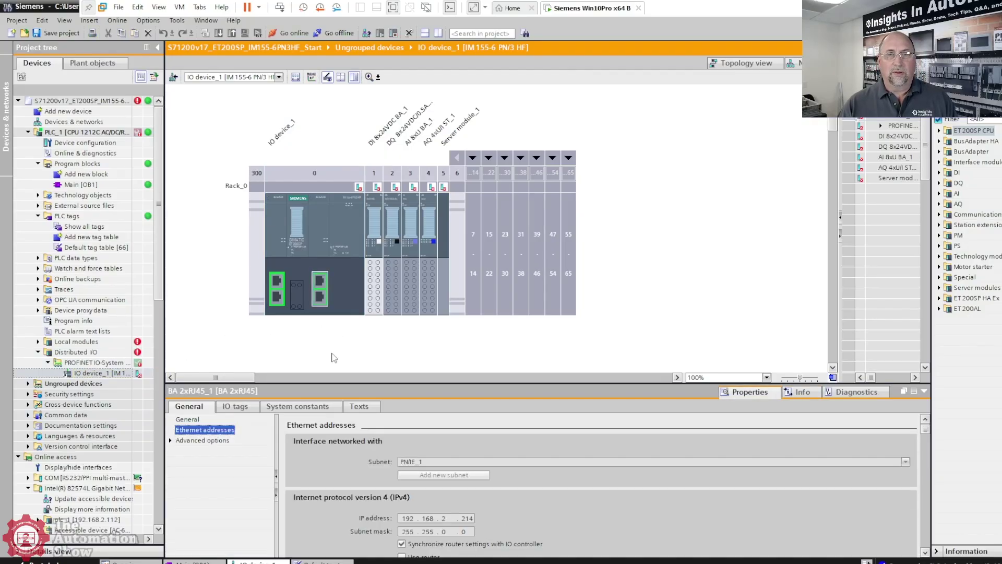
{"action": "scroll", "coordinate": [616, 465], "scroll_direction": "down", "scroll_amount": 5}
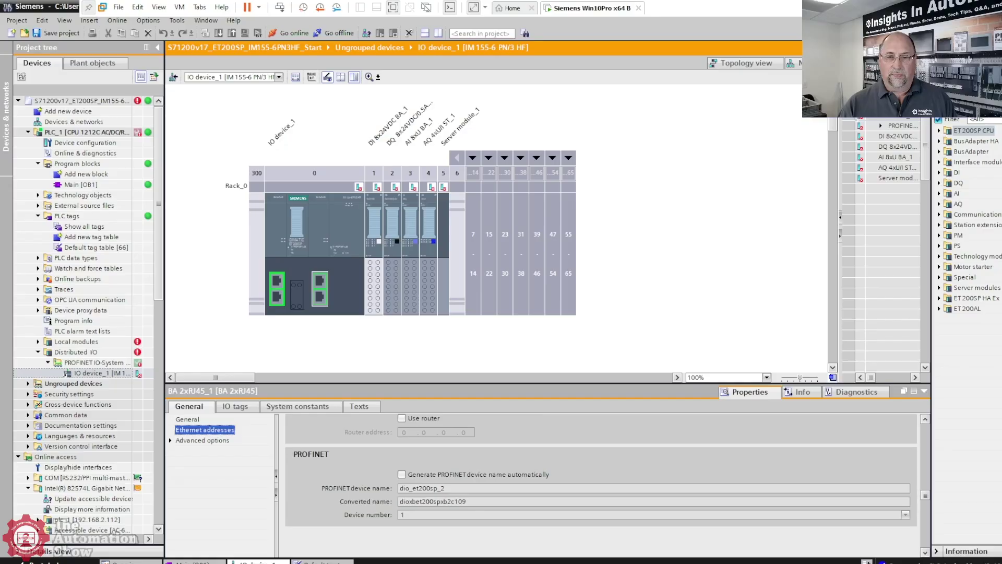
{"action": "left_click", "coordinate": [443, 489]}
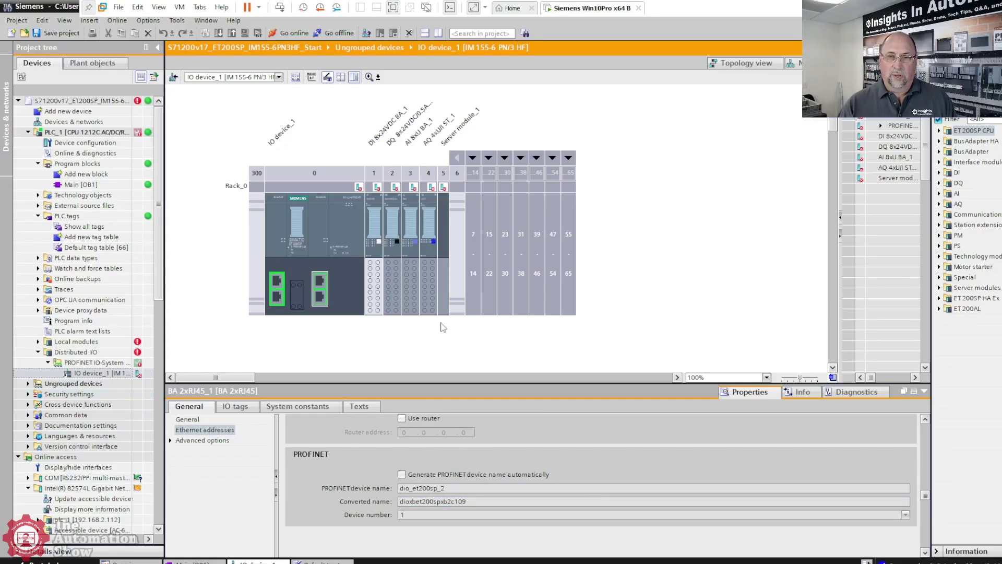
- Copy the device name dio_et200sp_2 and view IO device_1's diagnostic status: not reachable, not found
{"action": "left_click", "coordinate": [285, 132]}
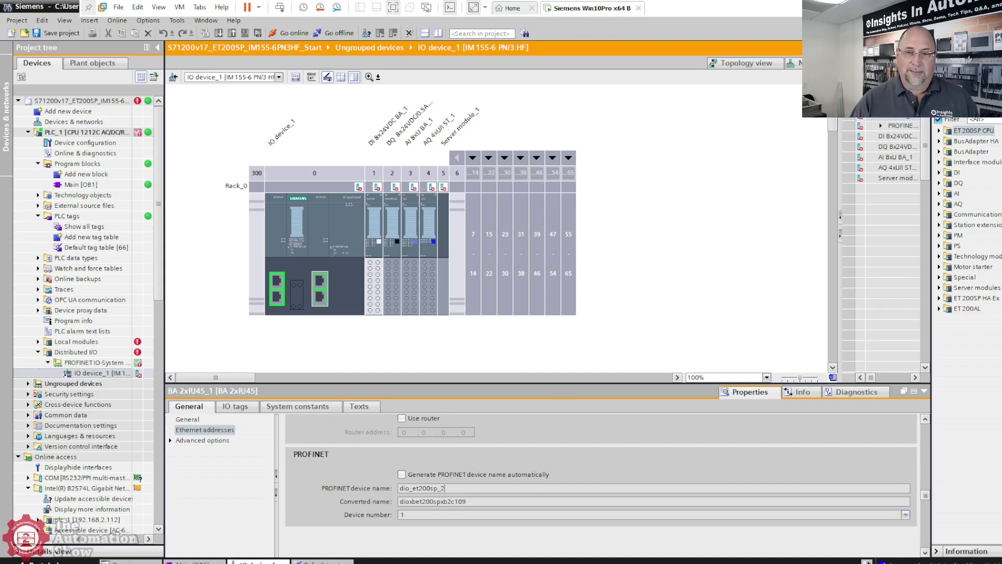
{"action": "left_click_drag", "start_coordinate": [399, 488], "coordinate": [448, 488]}
{"action": "key", "text": "ctrl+c"}
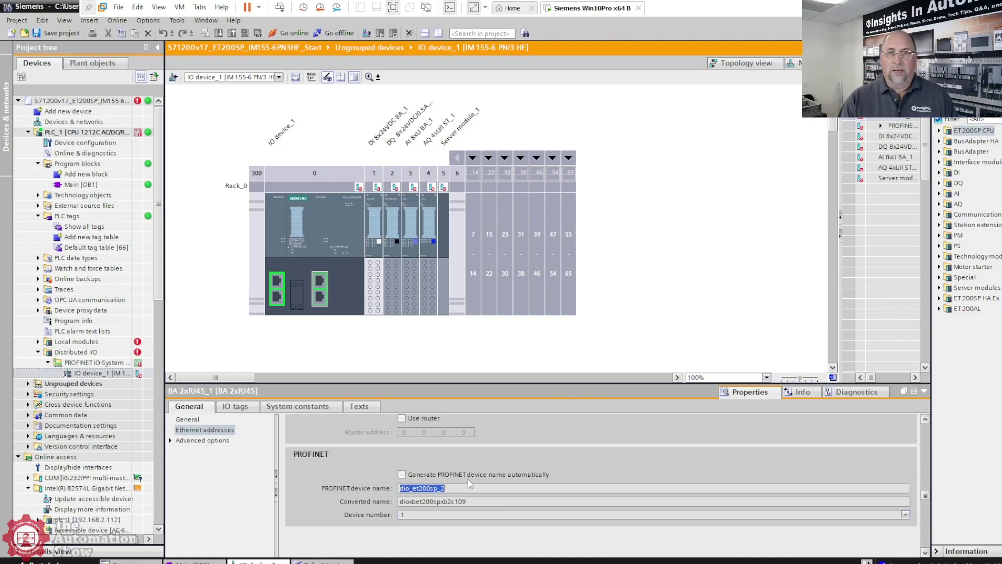
{"action": "left_click", "coordinate": [358, 189]}
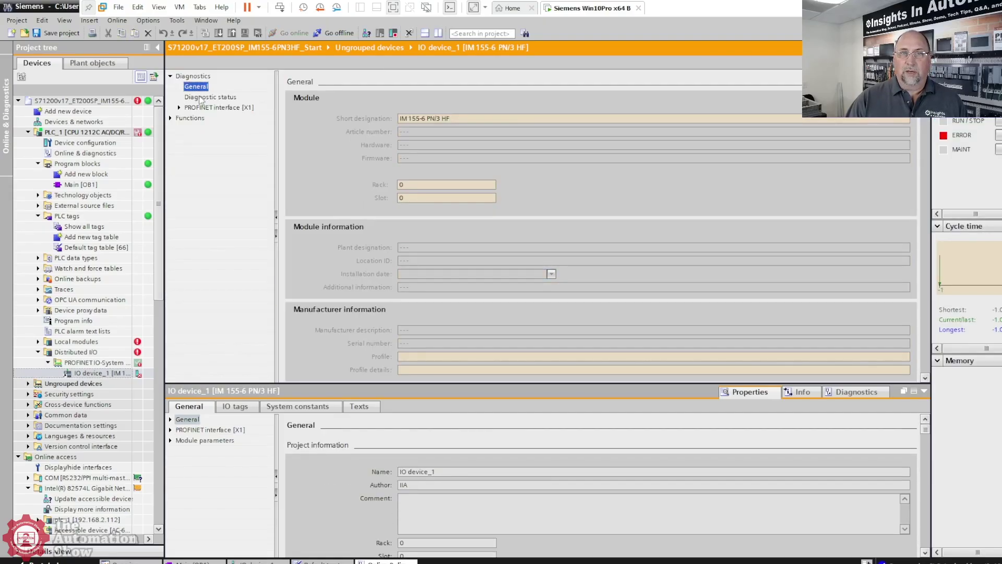
{"action": "left_click", "coordinate": [200, 97]}
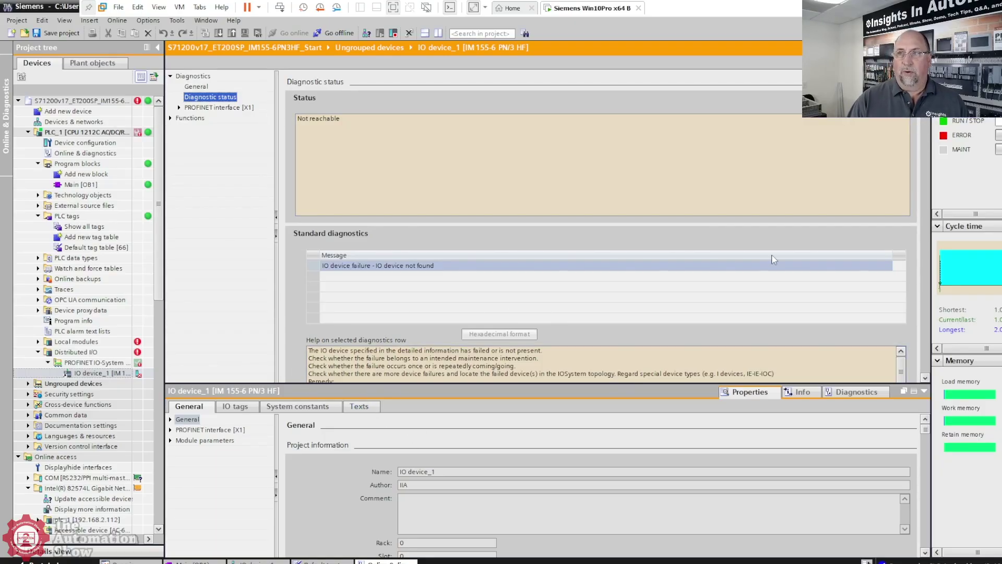
- Update accessible devices on the Intel adapter and select the unnamed device's Online & diagnostics
{"action": "left_click", "coordinate": [53, 457]}
{"action": "scroll", "coordinate": [98, 481], "scroll_direction": "down", "scroll_amount": 3}
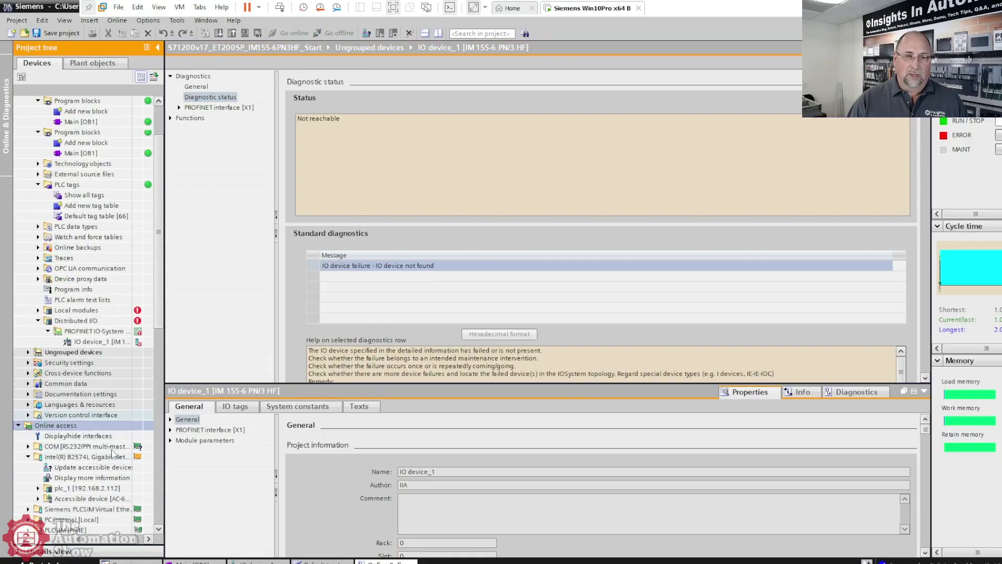
{"action": "double_click", "coordinate": [73, 406]}
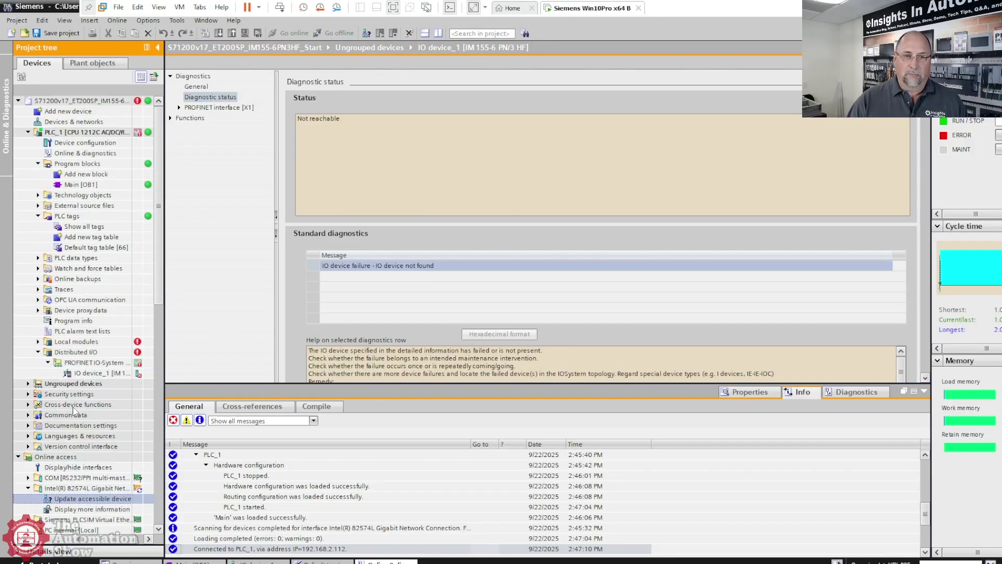
{"action": "scroll", "coordinate": [74, 415], "scroll_direction": "down", "scroll_amount": 1}
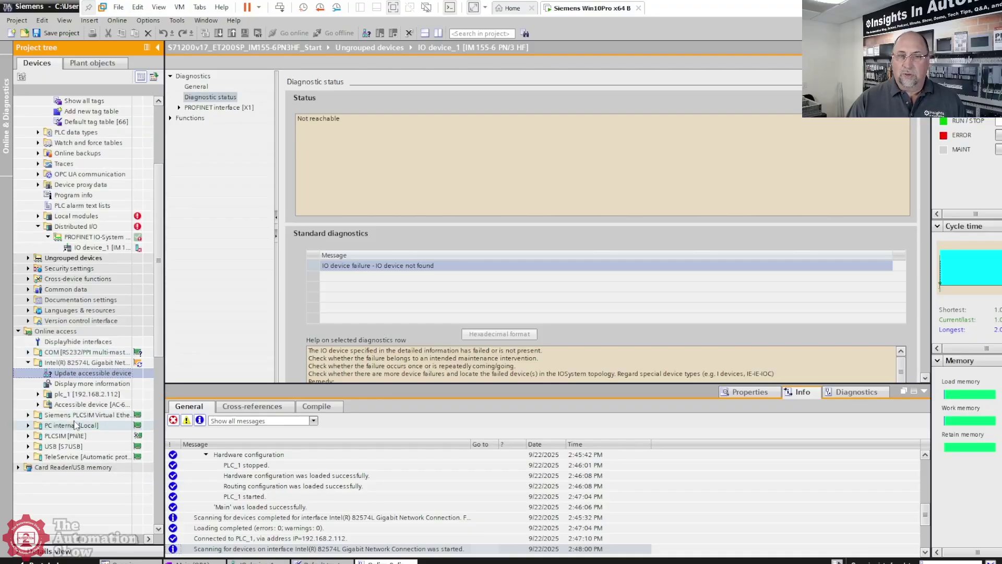
{"action": "left_click", "coordinate": [38, 405]}
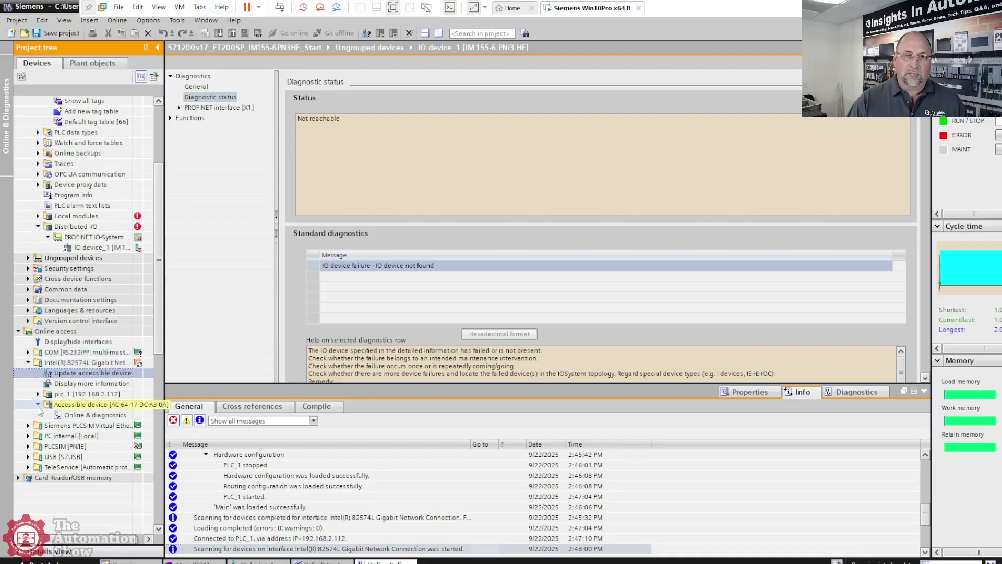
{"action": "left_click", "coordinate": [77, 415]}
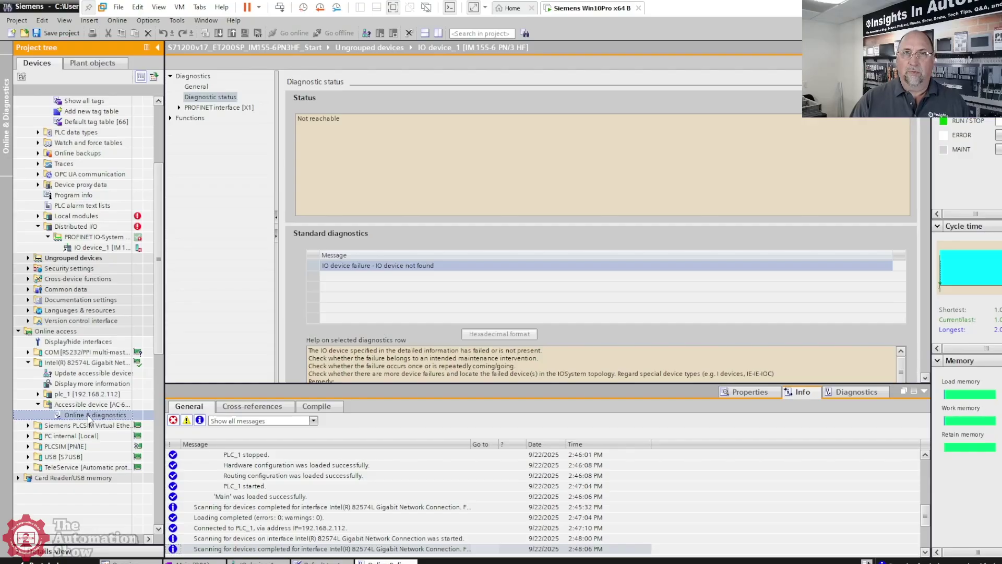
- In the accessible device's Functions, paste dio_et200sp_2 as its PROFINET device name and assign it
{"action": "double_click", "coordinate": [88, 415]}
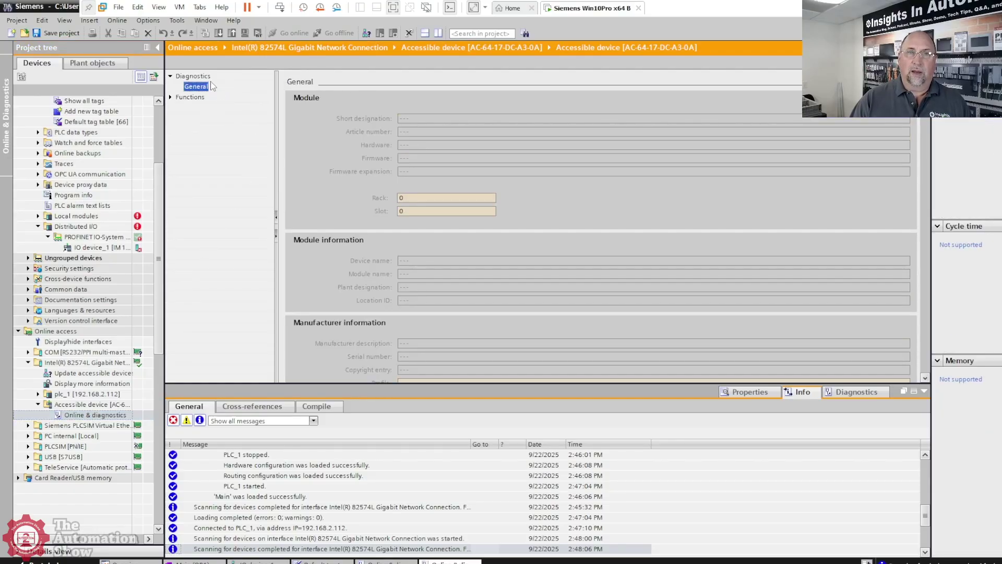
{"action": "left_click", "coordinate": [171, 99]}
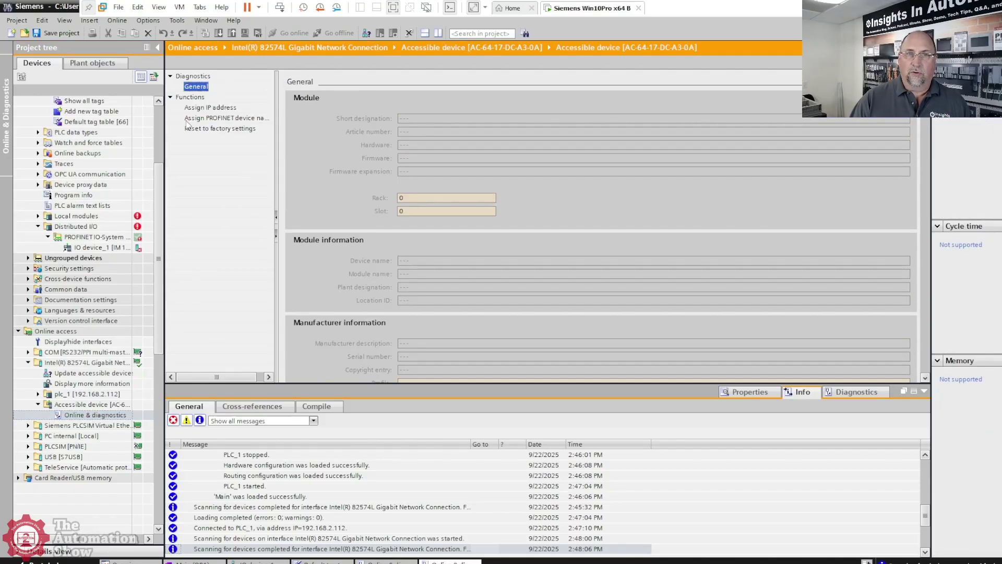
{"action": "left_click", "coordinate": [206, 109]}
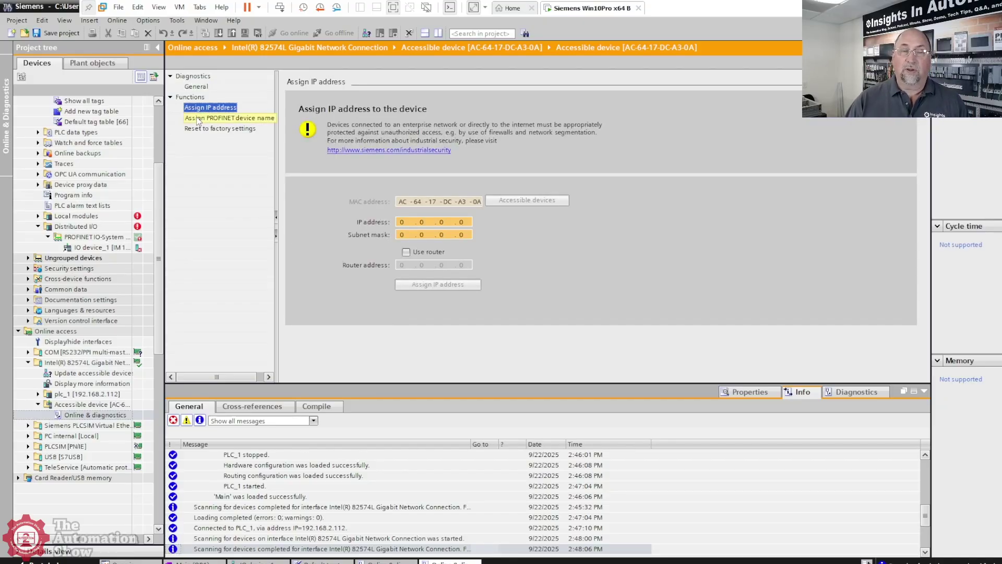
{"action": "left_click", "coordinate": [198, 119]}
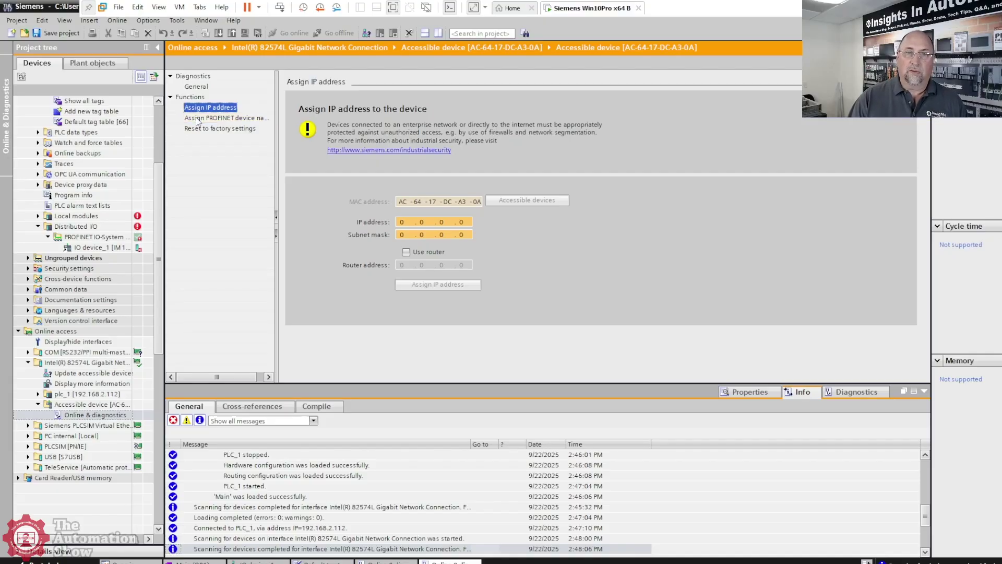
{"action": "left_click", "coordinate": [497, 134]}
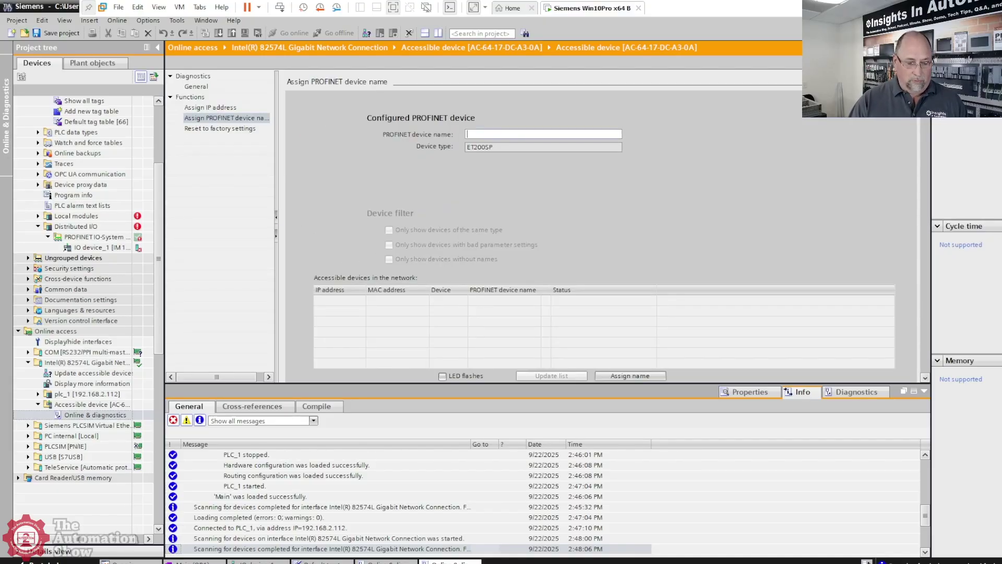
{"action": "key", "text": "ctrl+v"}
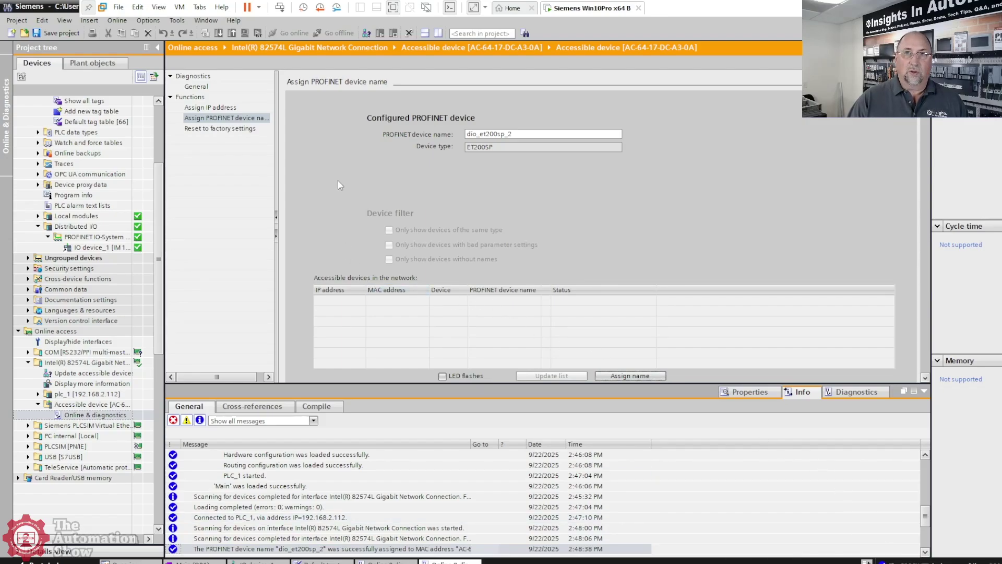
{"action": "left_click_drag", "start_coordinate": [160, 194], "coordinate": [160, 99]}
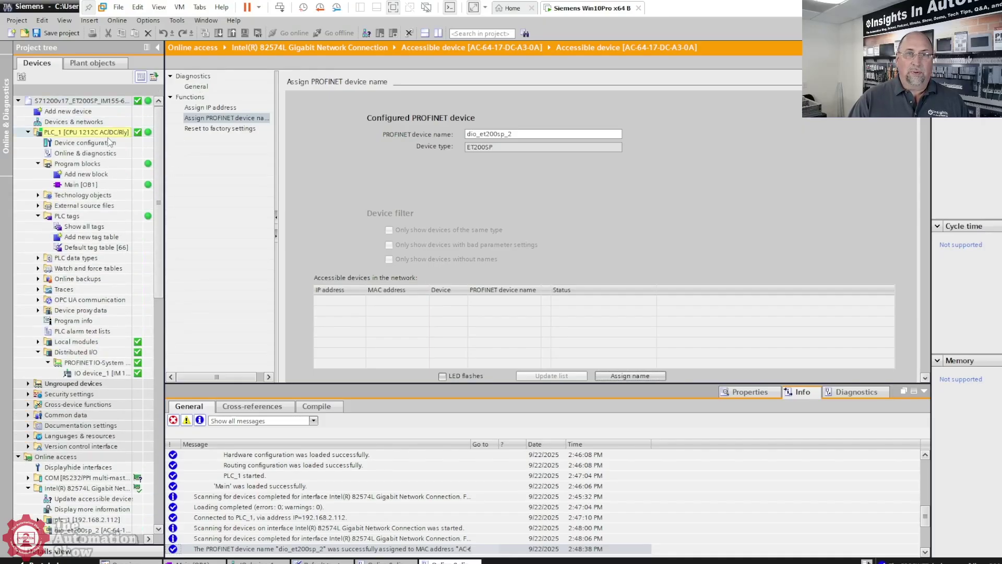
{"action": "double_click", "coordinate": [116, 374]}
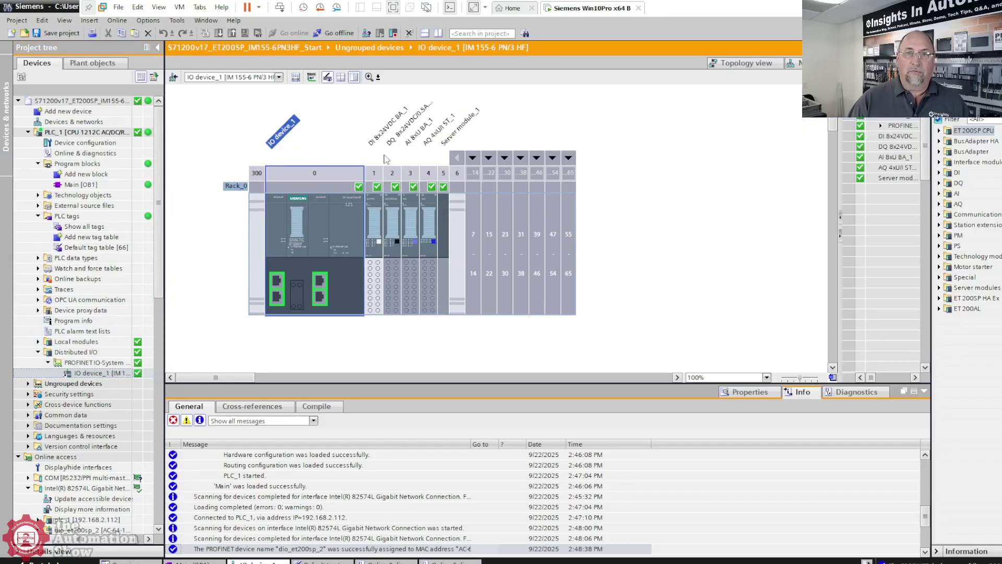
{"action": "left_click", "coordinate": [378, 224]}
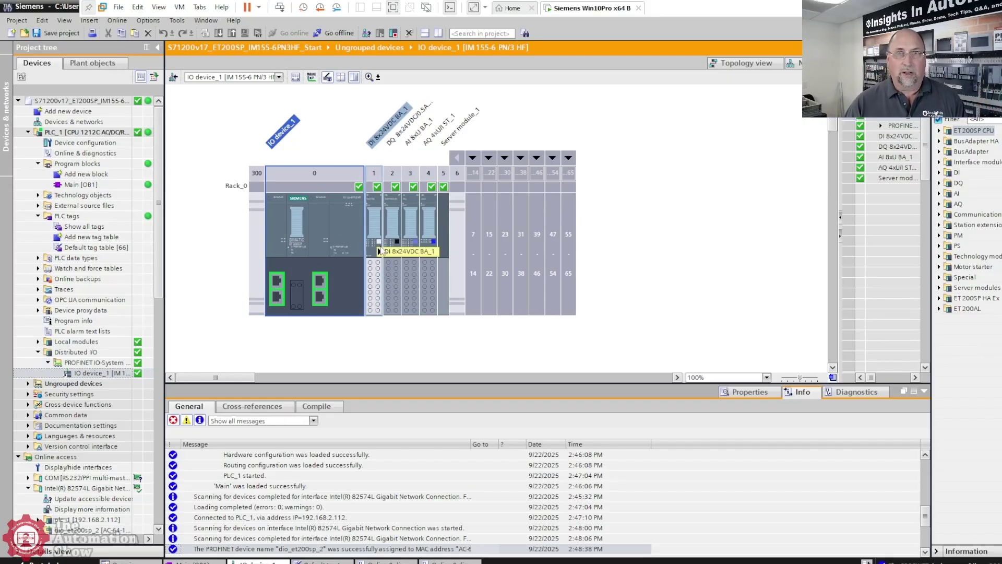
{"action": "left_click", "coordinate": [396, 225]}
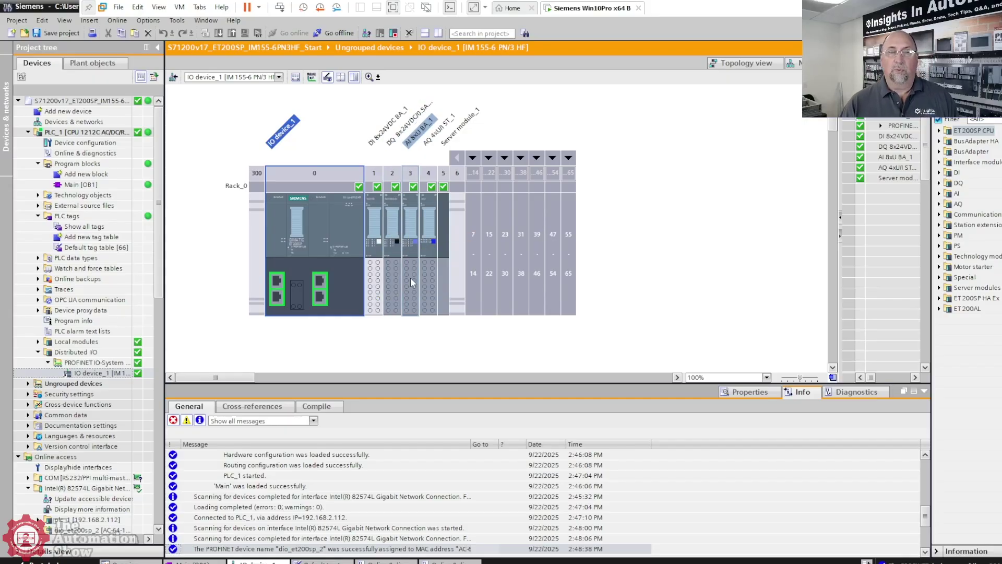
{"action": "left_click", "coordinate": [373, 227]}
{"action": "left_click", "coordinate": [386, 240]}
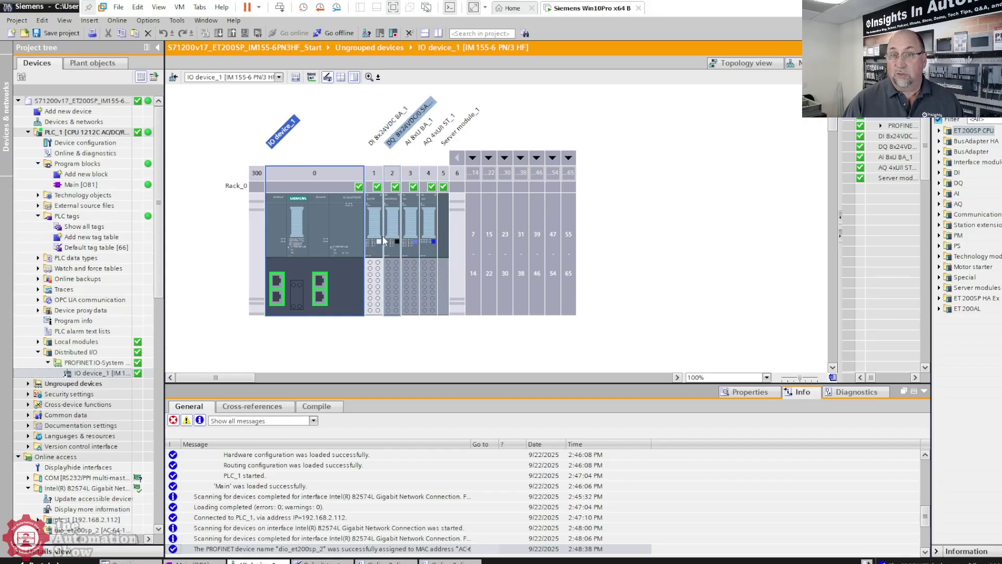
{"action": "left_click", "coordinate": [365, 224]}
{"action": "left_click", "coordinate": [344, 221]}
{"action": "left_click", "coordinate": [392, 216]}
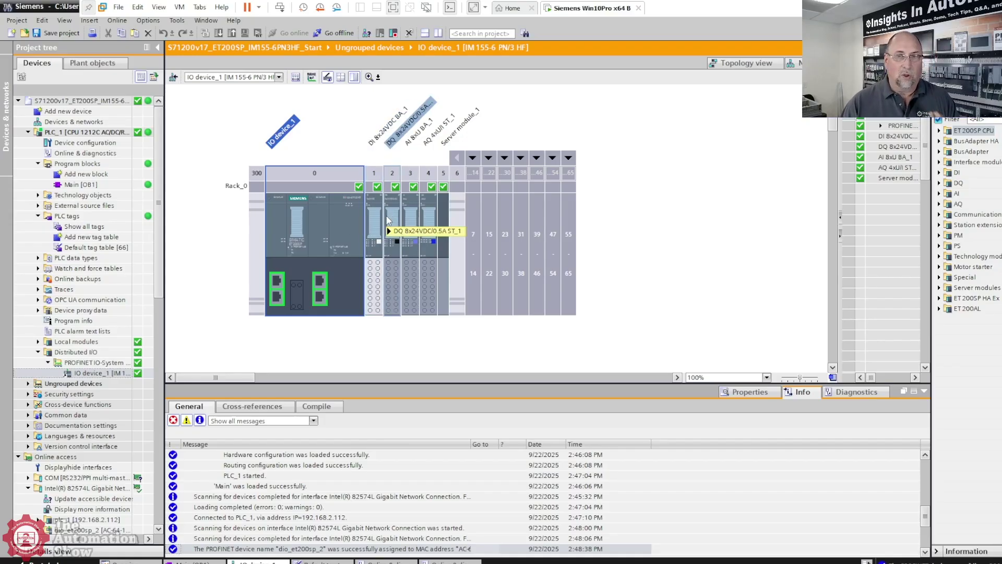
{"action": "mouse_move", "coordinate": [389, 221]}
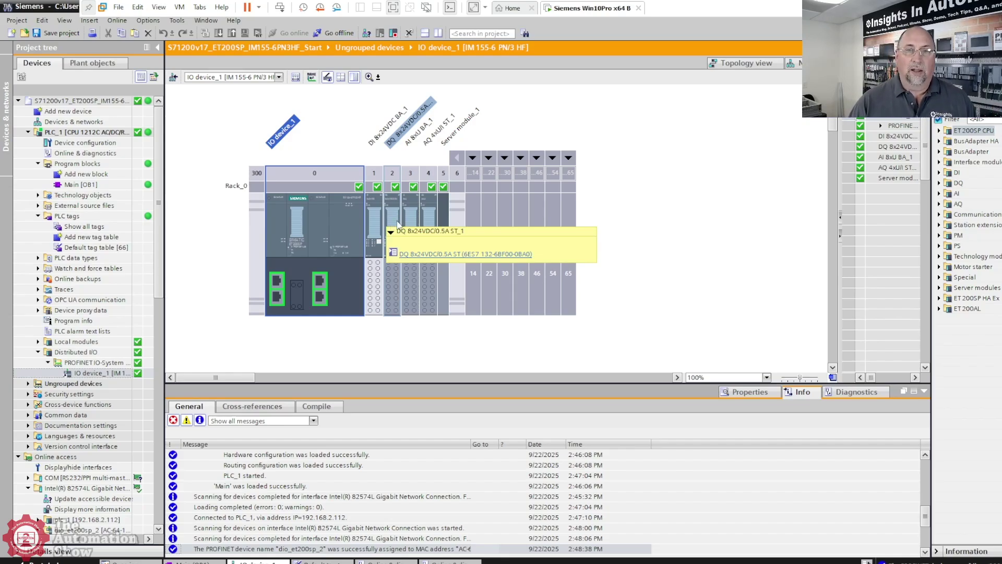
{"action": "left_click", "coordinate": [827, 197]}
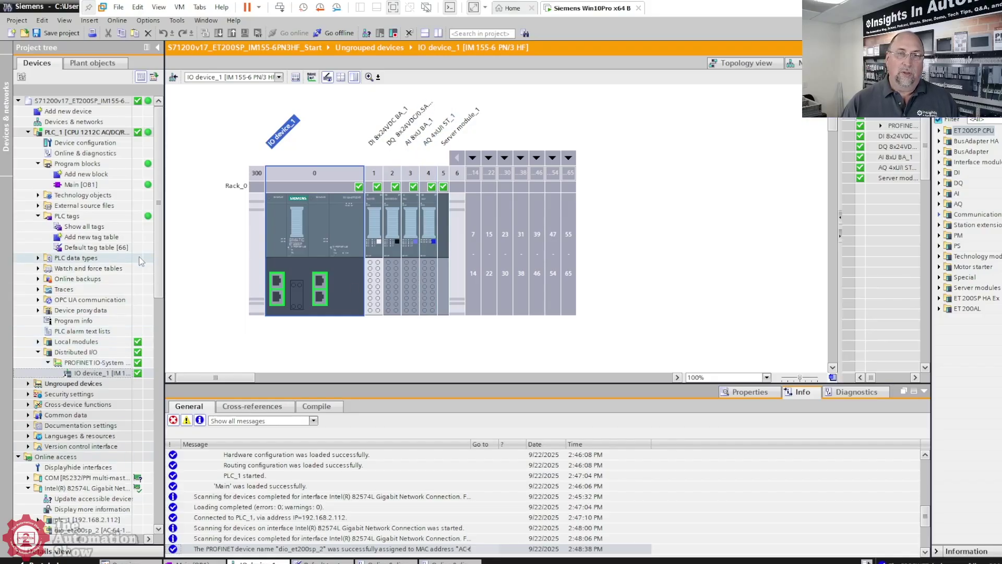
- Refresh accessible devices and open Online & diagnostics for dio_et200sp_2 at 192.168.2.214, showing the IM 155-6 PN/3 HF head
{"action": "scroll", "coordinate": [162, 244], "scroll_direction": "down", "scroll_amount": 1}
{"action": "scroll", "coordinate": [168, 283], "scroll_direction": "down", "scroll_amount": 3}
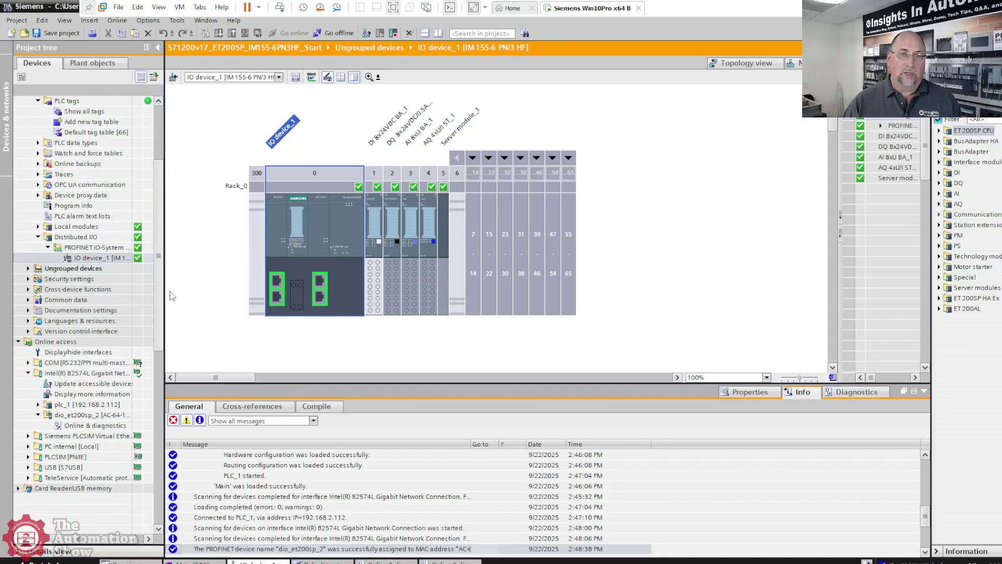
{"action": "scroll", "coordinate": [173, 296], "scroll_direction": "down", "scroll_amount": 2}
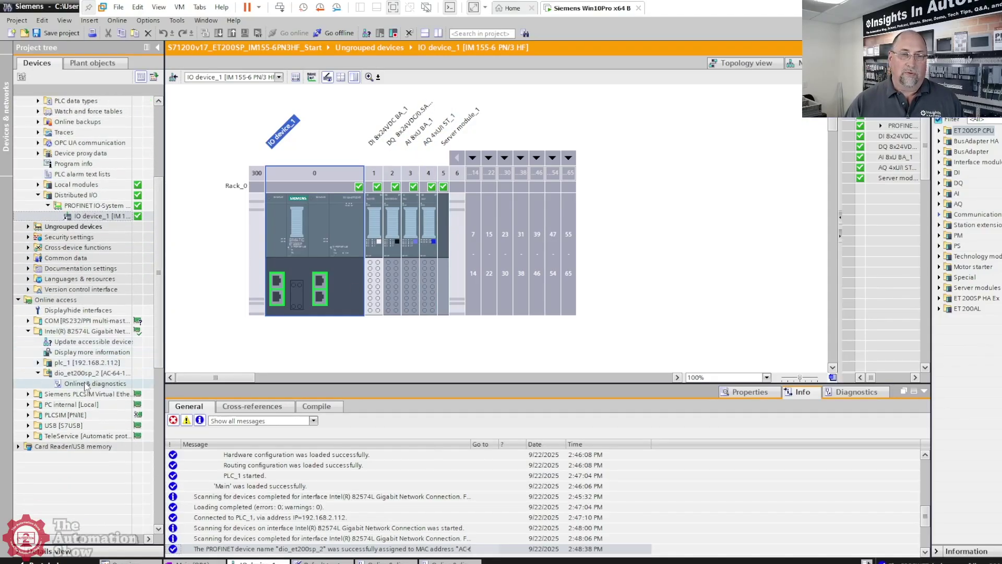
{"action": "left_click", "coordinate": [84, 383]}
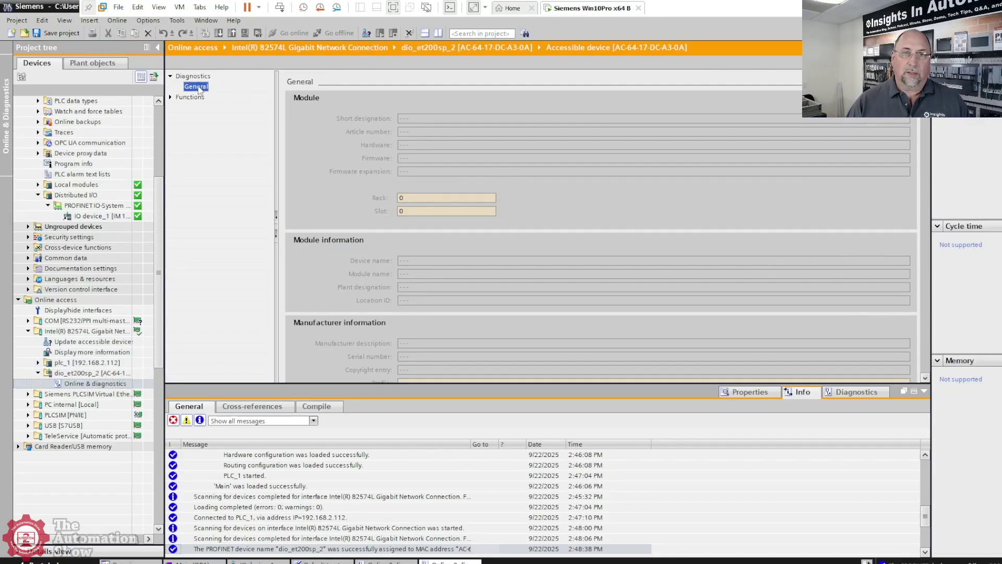
{"action": "double_click", "coordinate": [76, 342]}
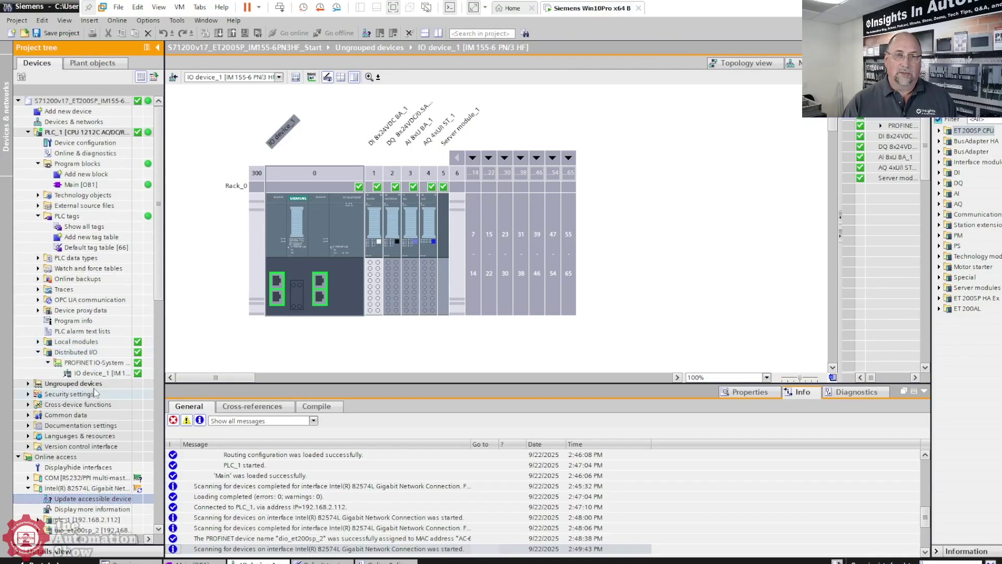
{"action": "scroll", "coordinate": [96, 392], "scroll_direction": "down", "scroll_amount": 7}
{"action": "left_click", "coordinate": [79, 310]}
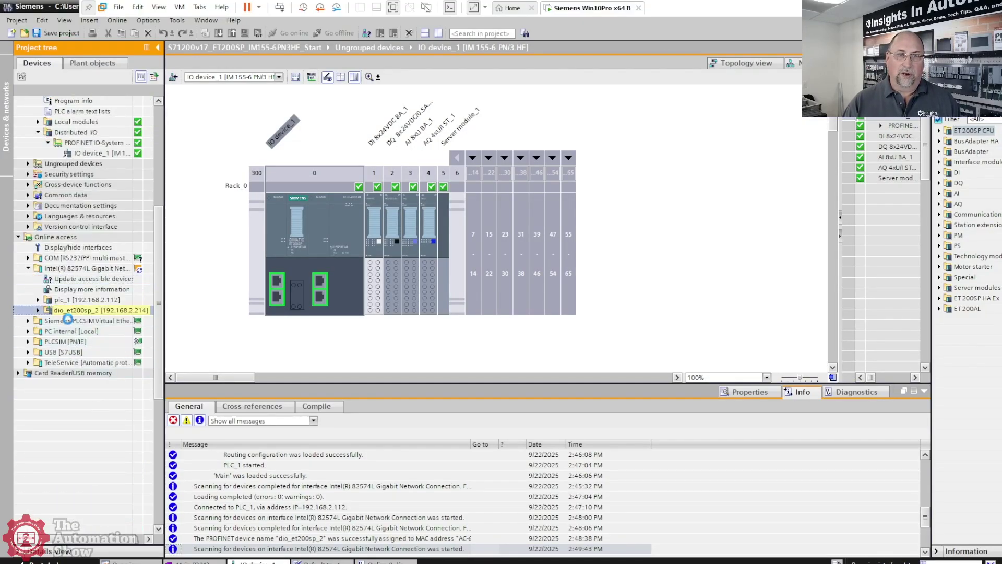
{"action": "double_click", "coordinate": [52, 311]}
{"action": "double_click", "coordinate": [78, 320]}
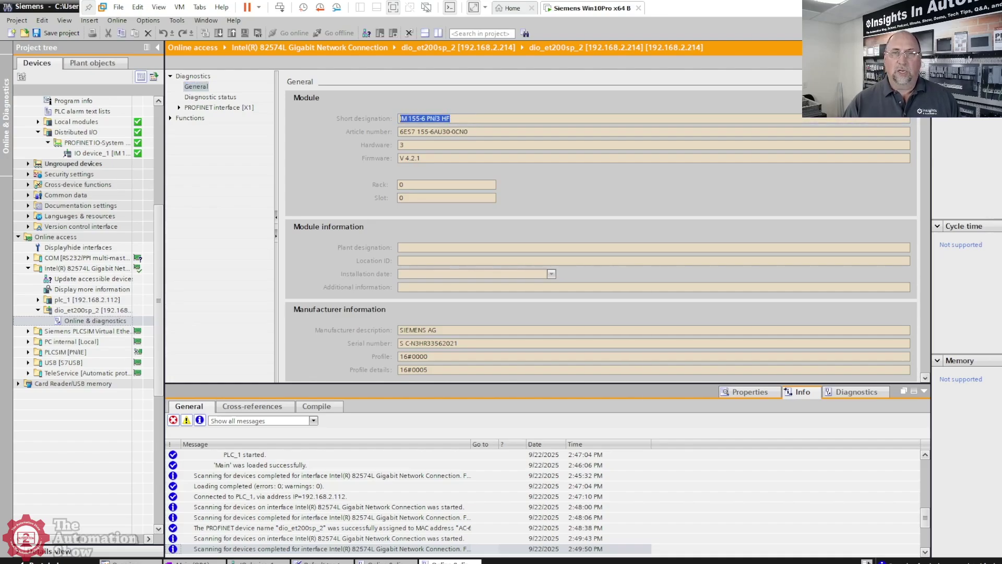
{"action": "left_click_drag", "start_coordinate": [468, 132], "coordinate": [357, 154]}
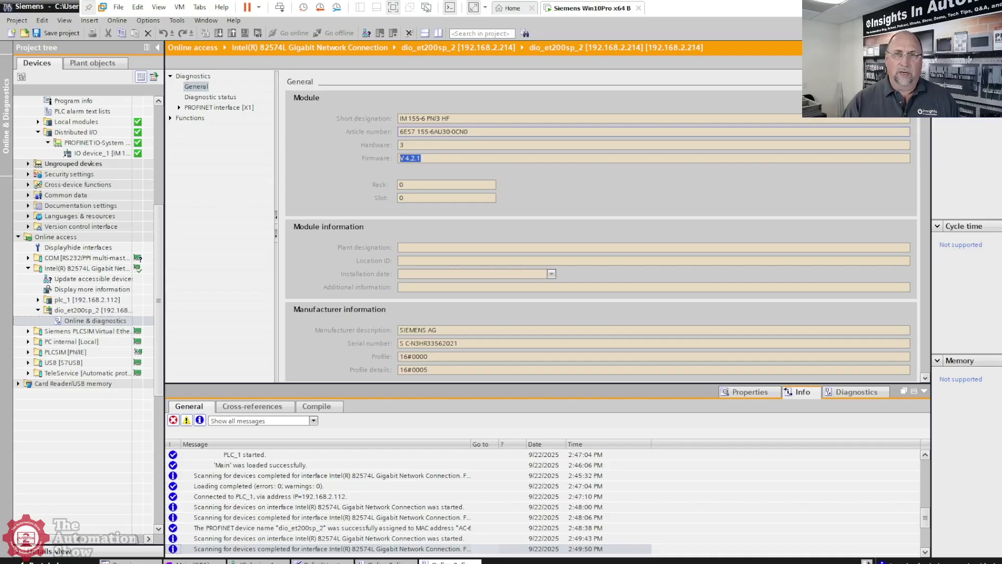
{"action": "left_click_drag", "start_coordinate": [469, 131], "coordinate": [346, 149]}
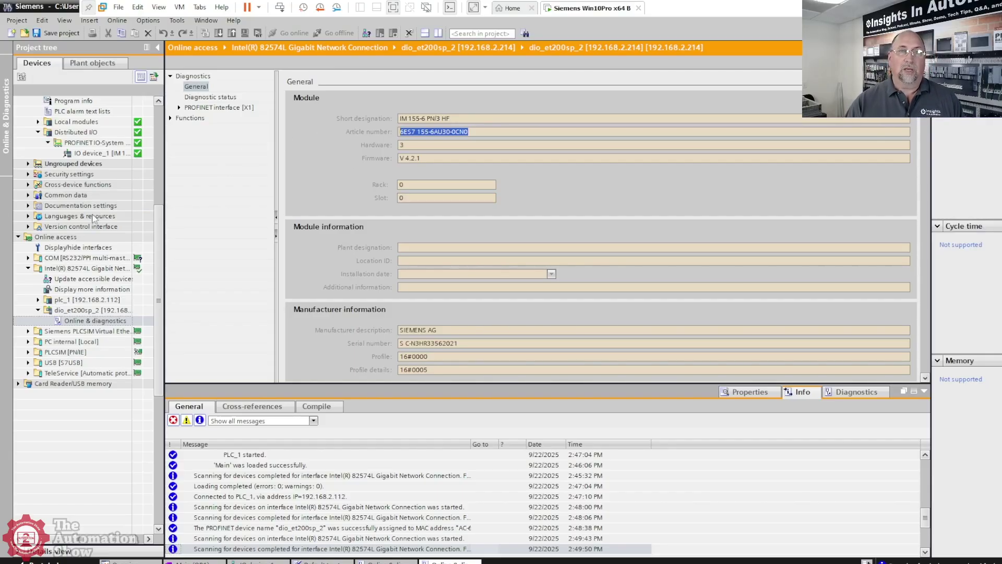
{"action": "left_click", "coordinate": [179, 23]}
{"action": "mouse_move", "coordinate": [214, 116]}
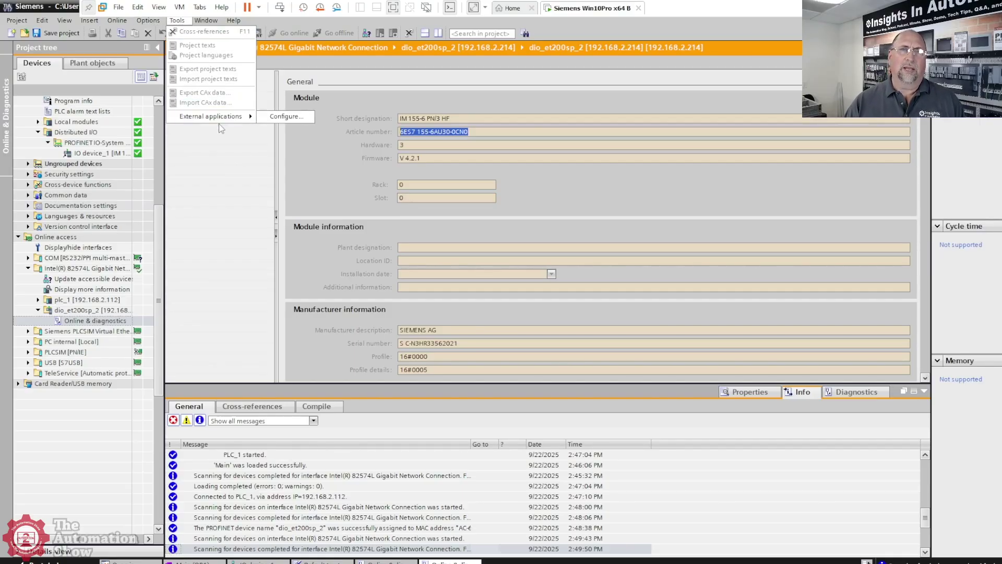
{"action": "left_click", "coordinate": [175, 24]}
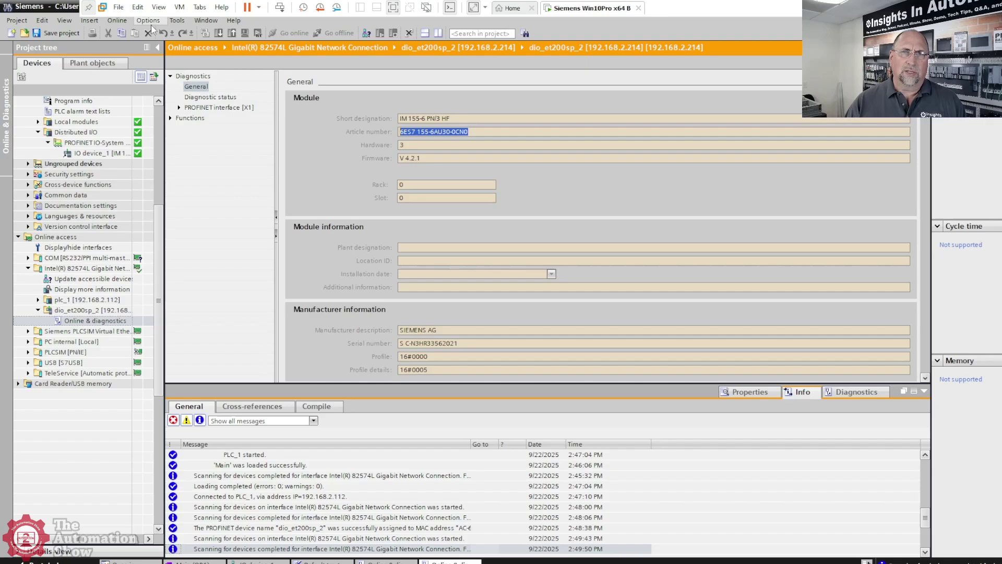
{"action": "left_click", "coordinate": [149, 21]}
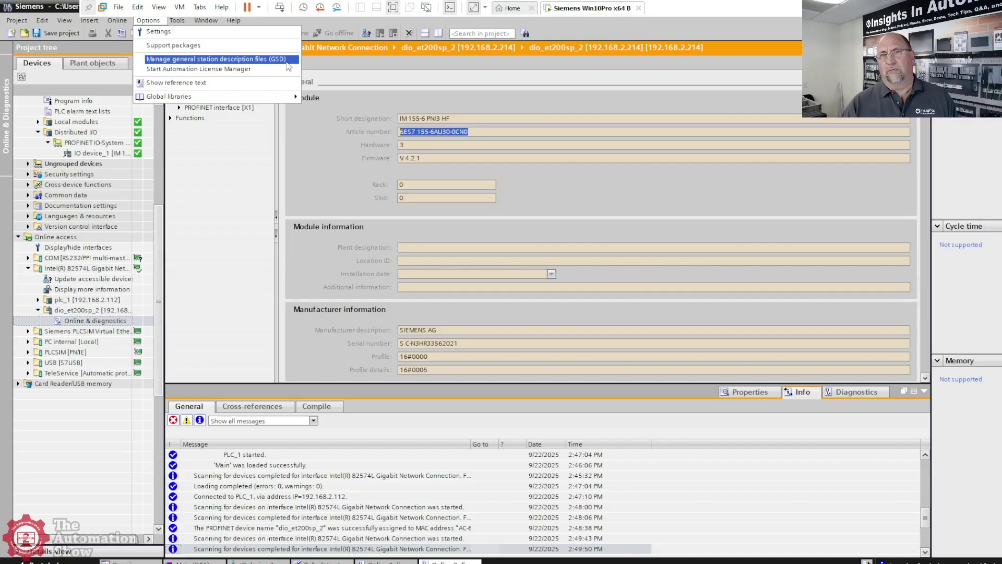
{"action": "left_click", "coordinate": [261, 218]}
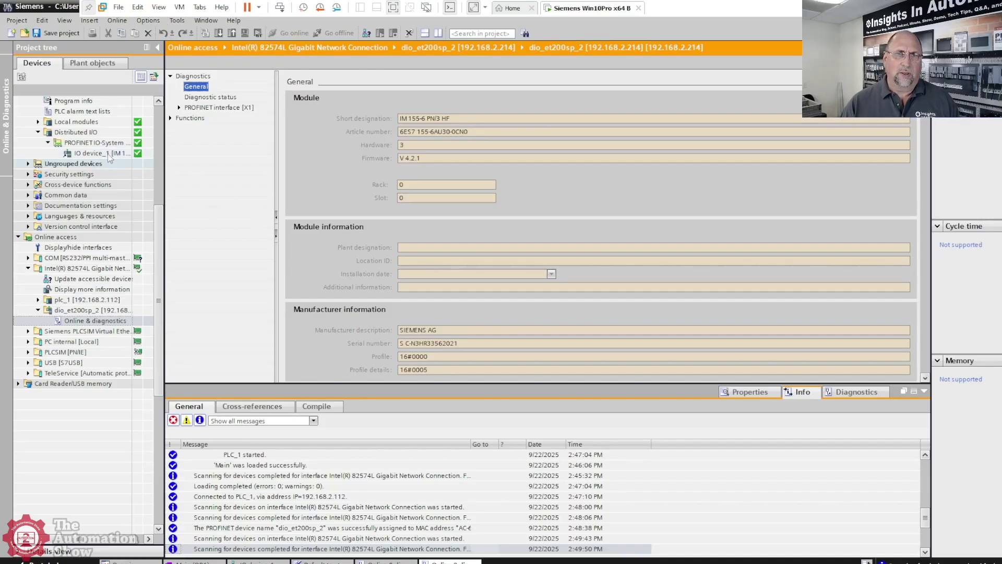
{"action": "left_click", "coordinate": [159, 111]}
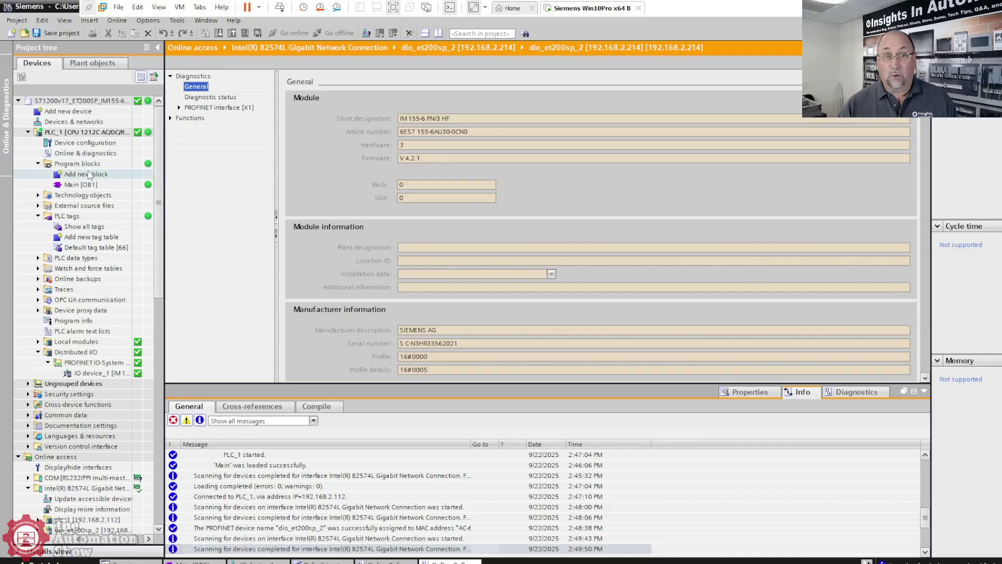
- Open Main [OB1] and switch on monitoring to watch PB01/PB02 driving PL01/PL02 live
{"action": "double_click", "coordinate": [79, 183]}
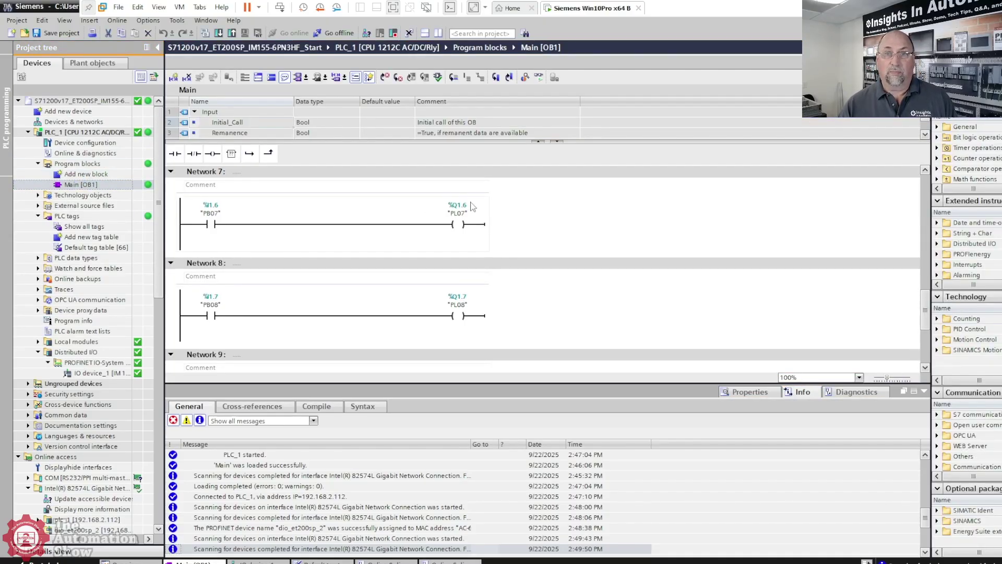
{"action": "left_click", "coordinate": [538, 77]}
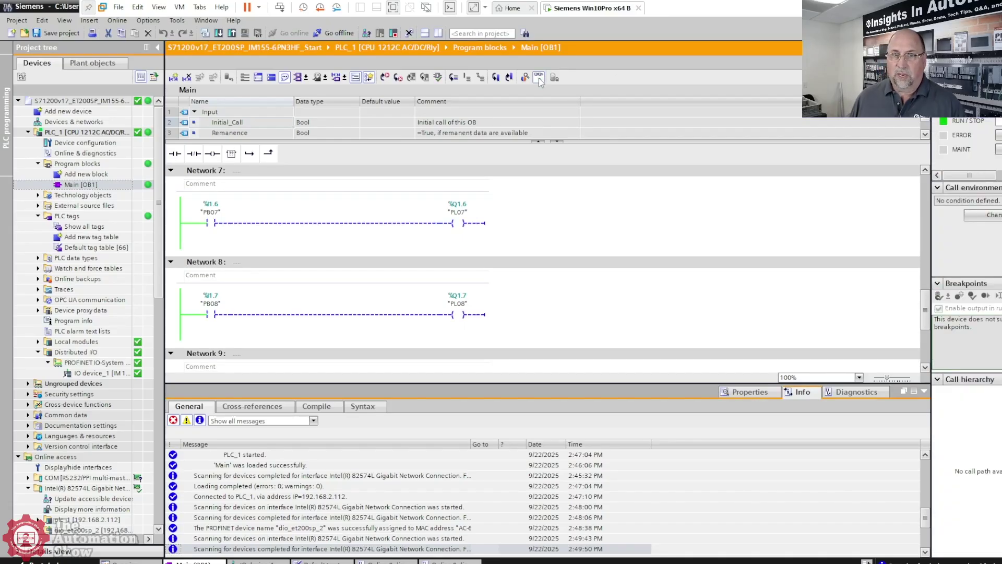
{"action": "scroll", "coordinate": [503, 223], "scroll_direction": "up", "scroll_amount": 10}
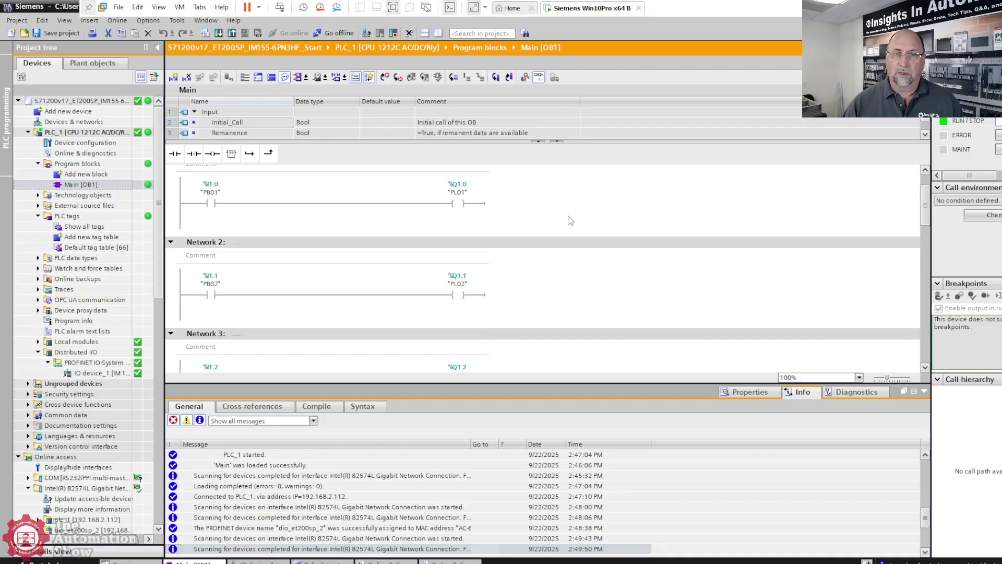